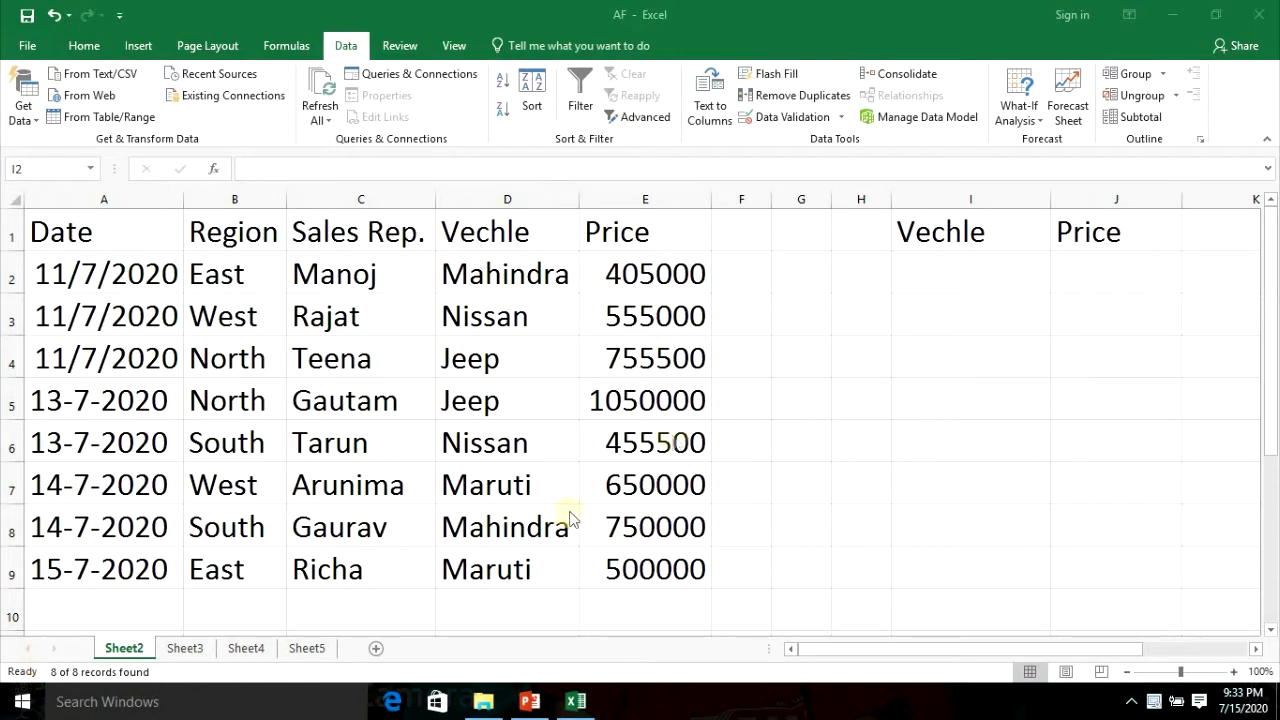
Enter Maruti under the Vechle criteria header in I2 and clear the Price header from J1
click(962, 286)
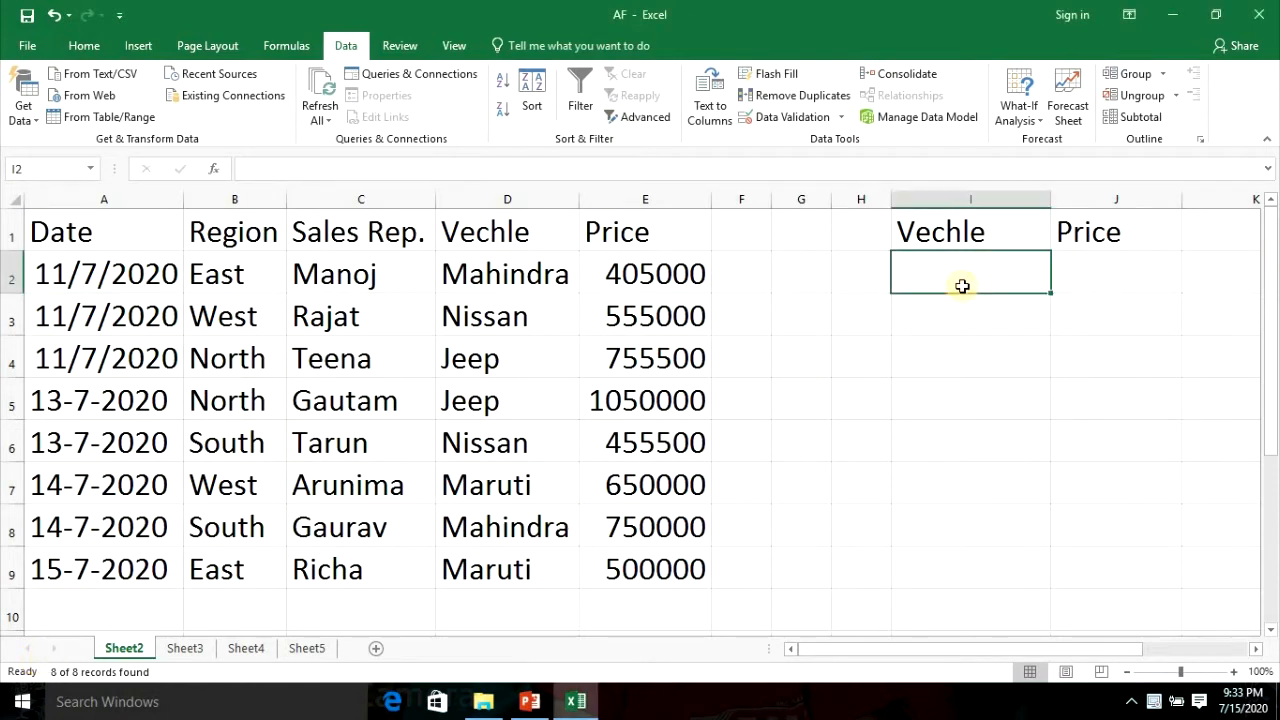
text(Mar)
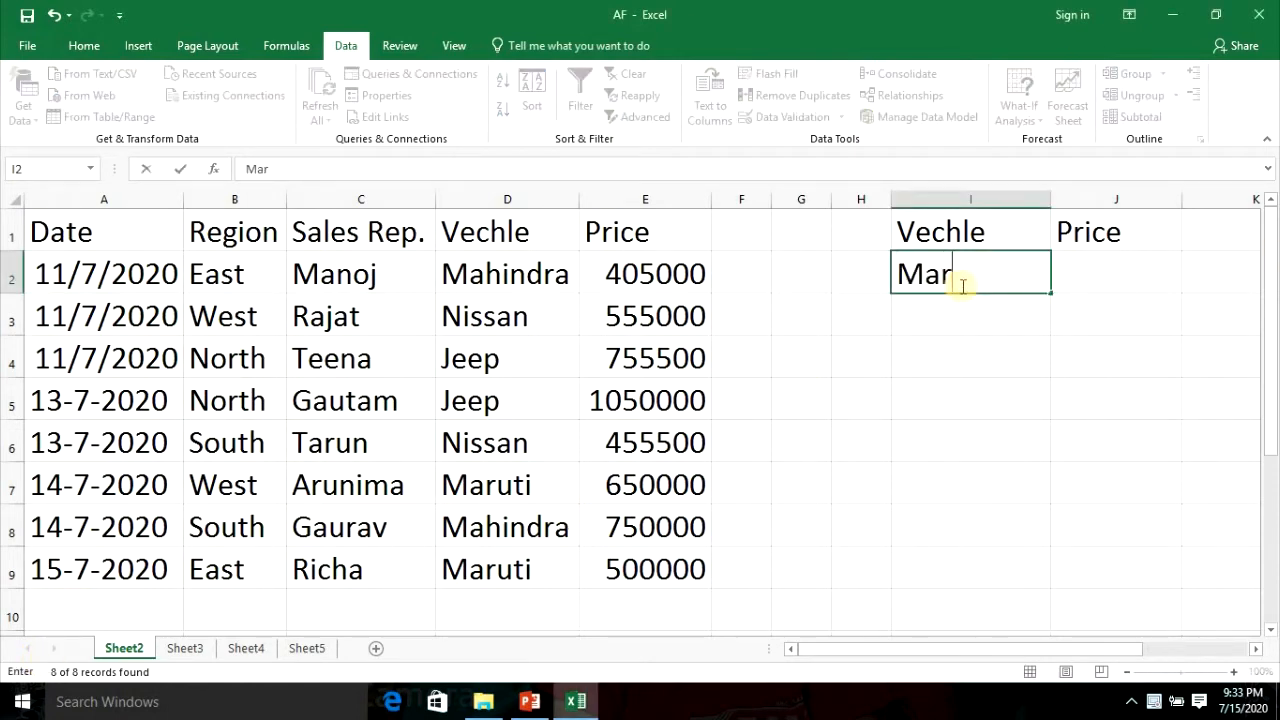
text(uti)
click(1090, 238)
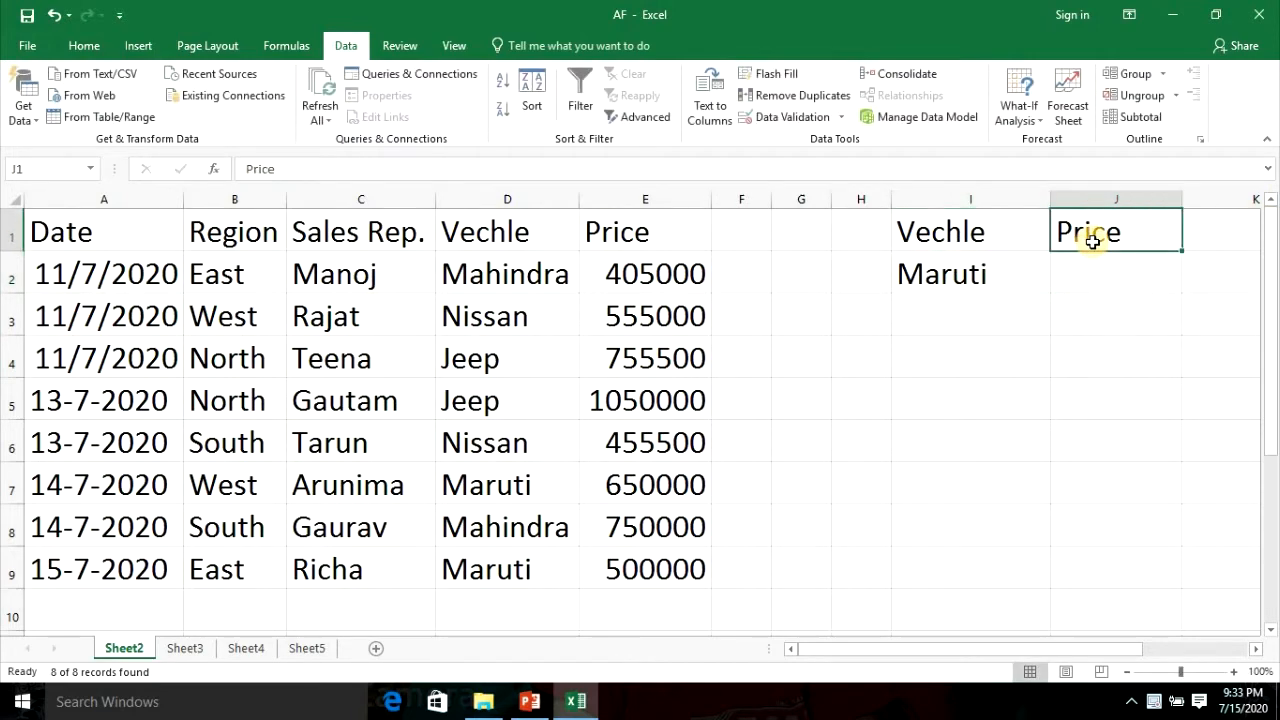
key(Delete)
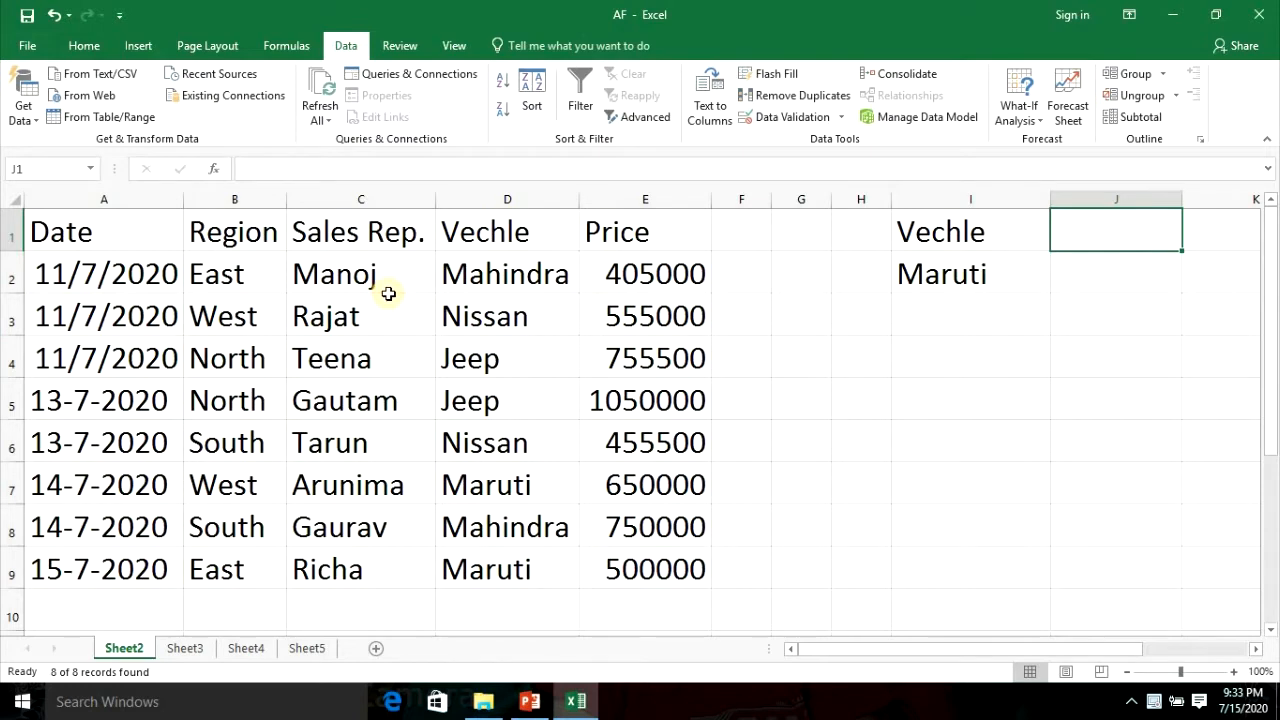
Run an in-place Advanced Filter on the list A1:E9 with criteria range I1:I2, and clear the filter
click(336, 443)
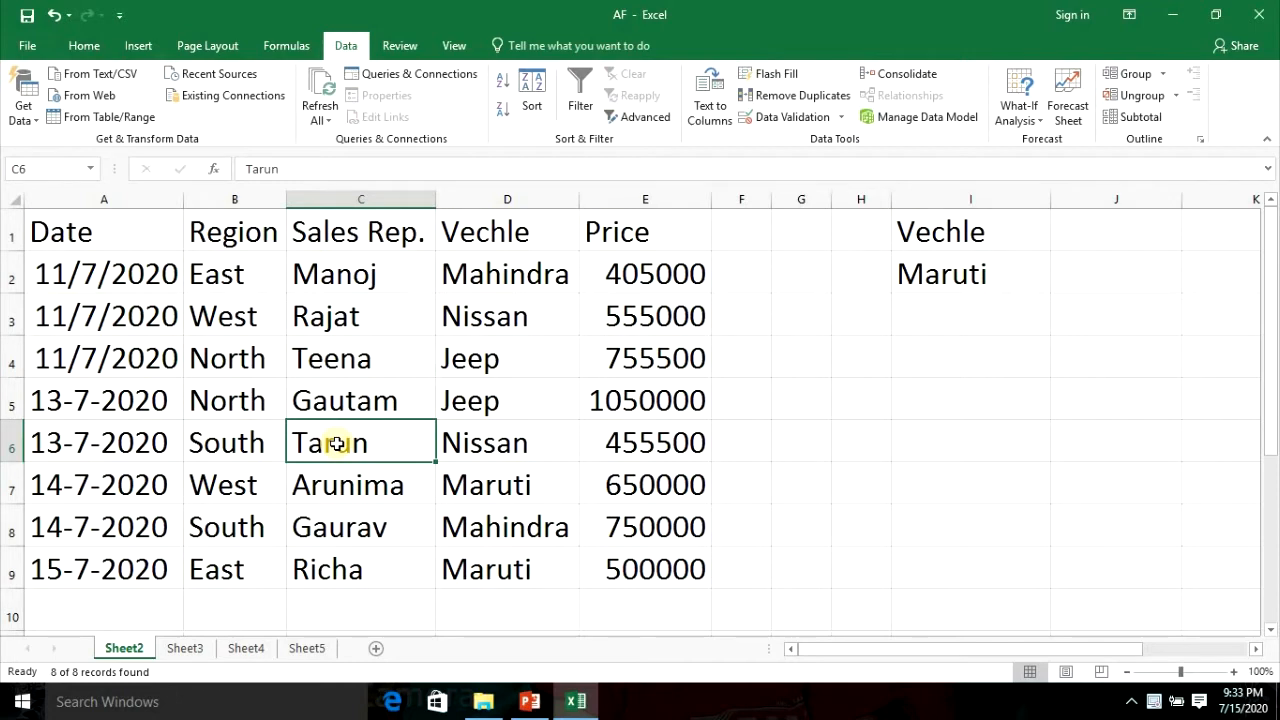
click(627, 117)
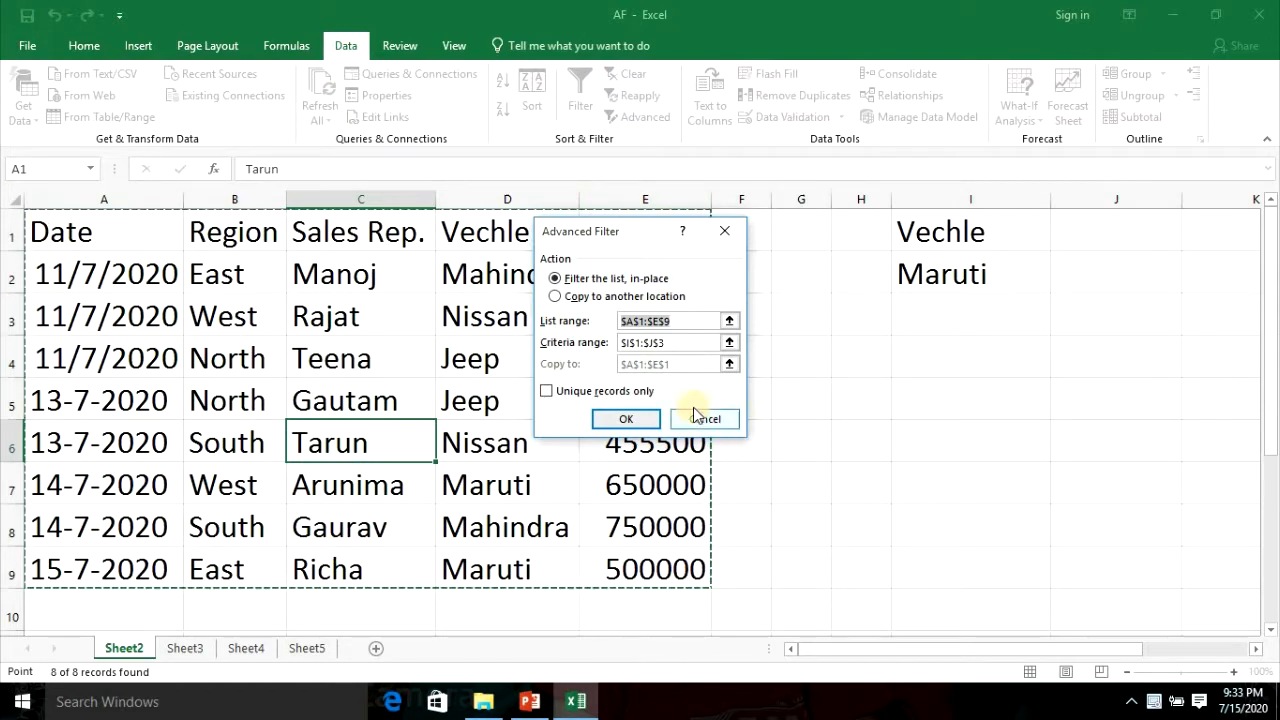
click(706, 343)
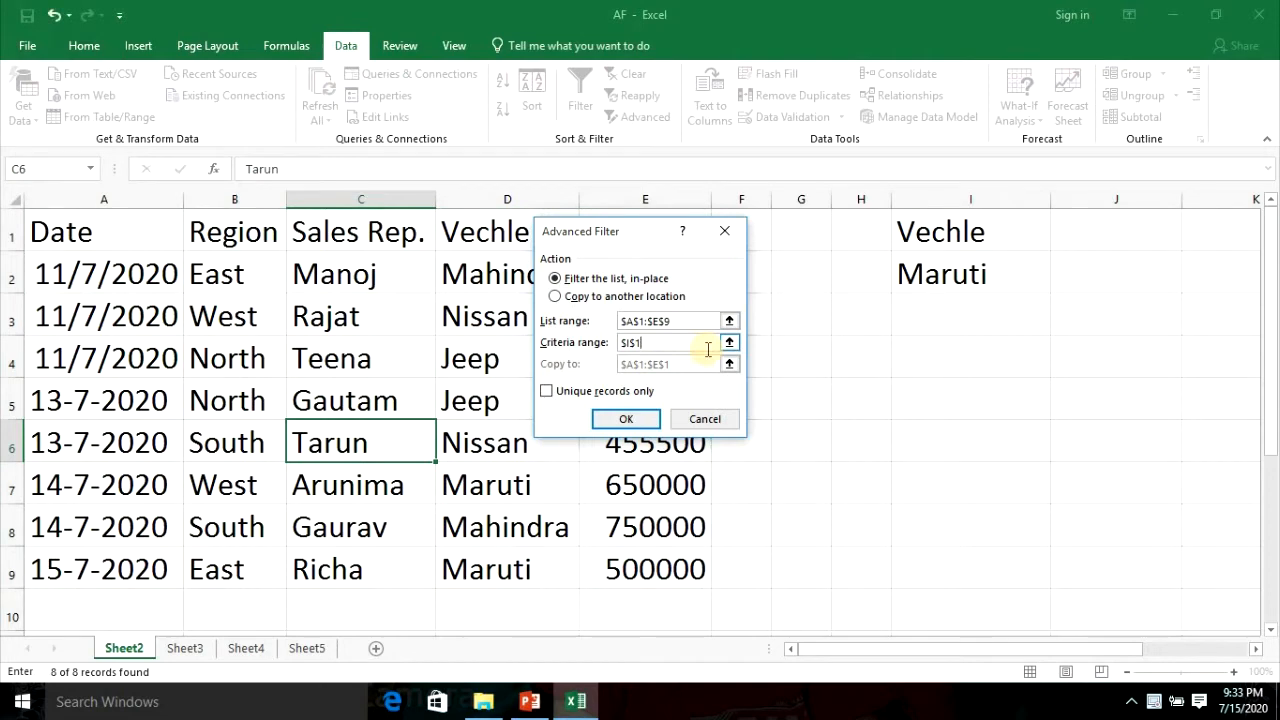
drag(929, 237, 931, 275)
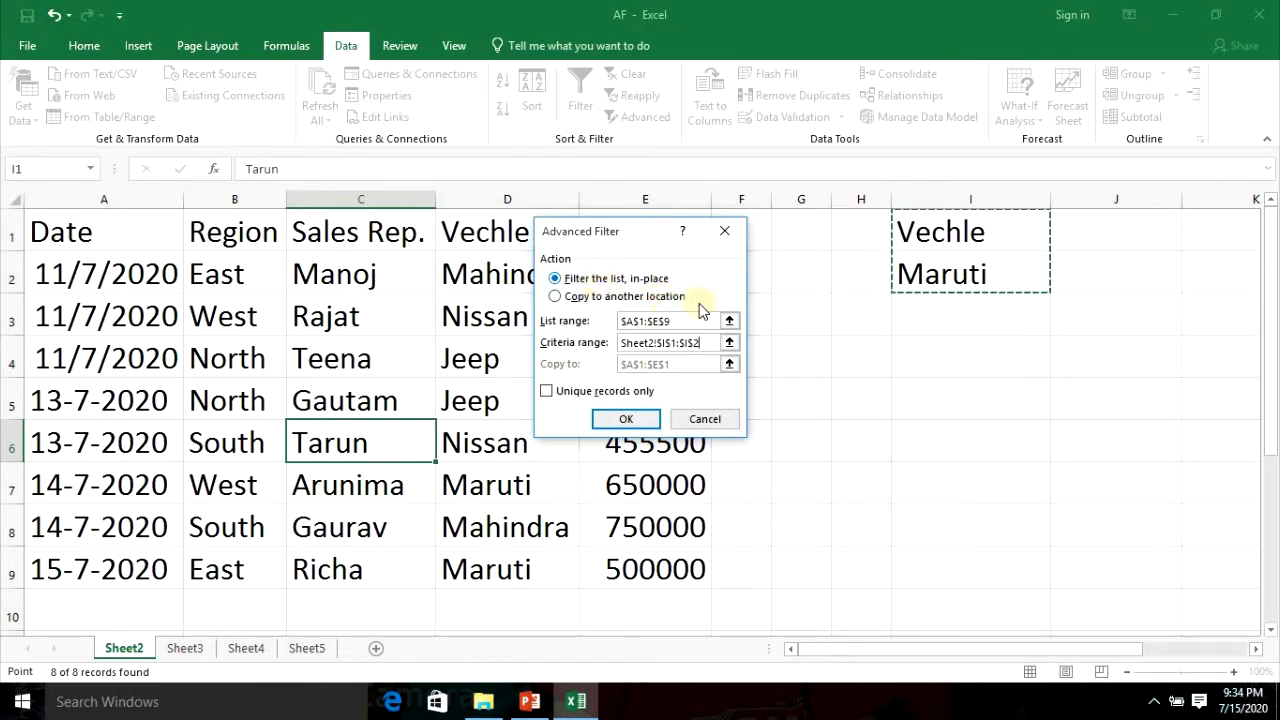
click(638, 420)
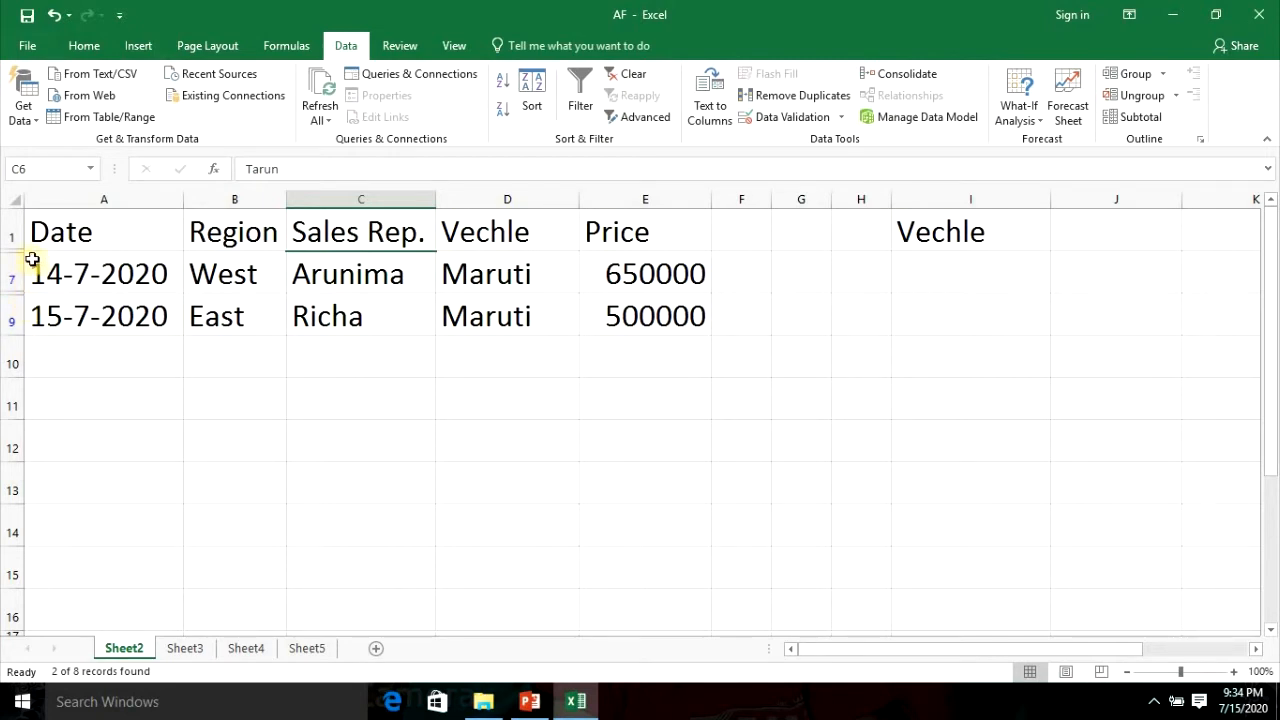
click(640, 84)
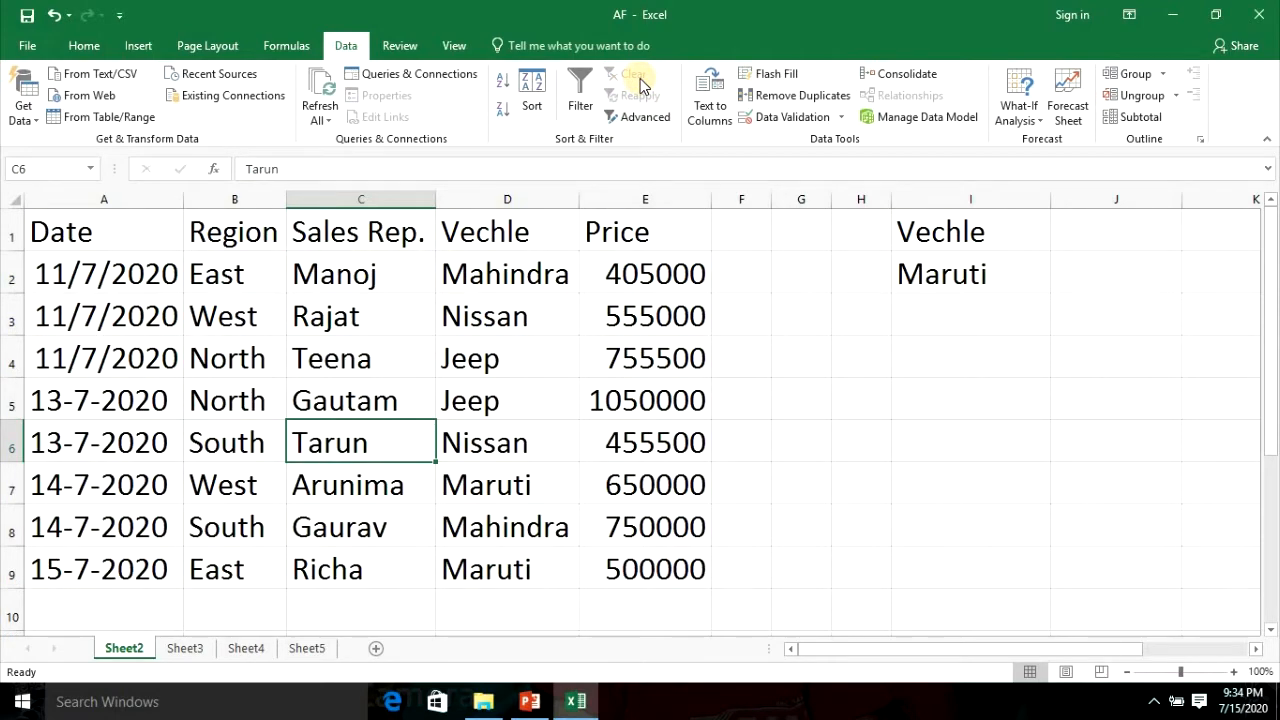
Filter the sales list in place again with Advanced Filter, using I1:I2 as the criteria range
click(638, 117)
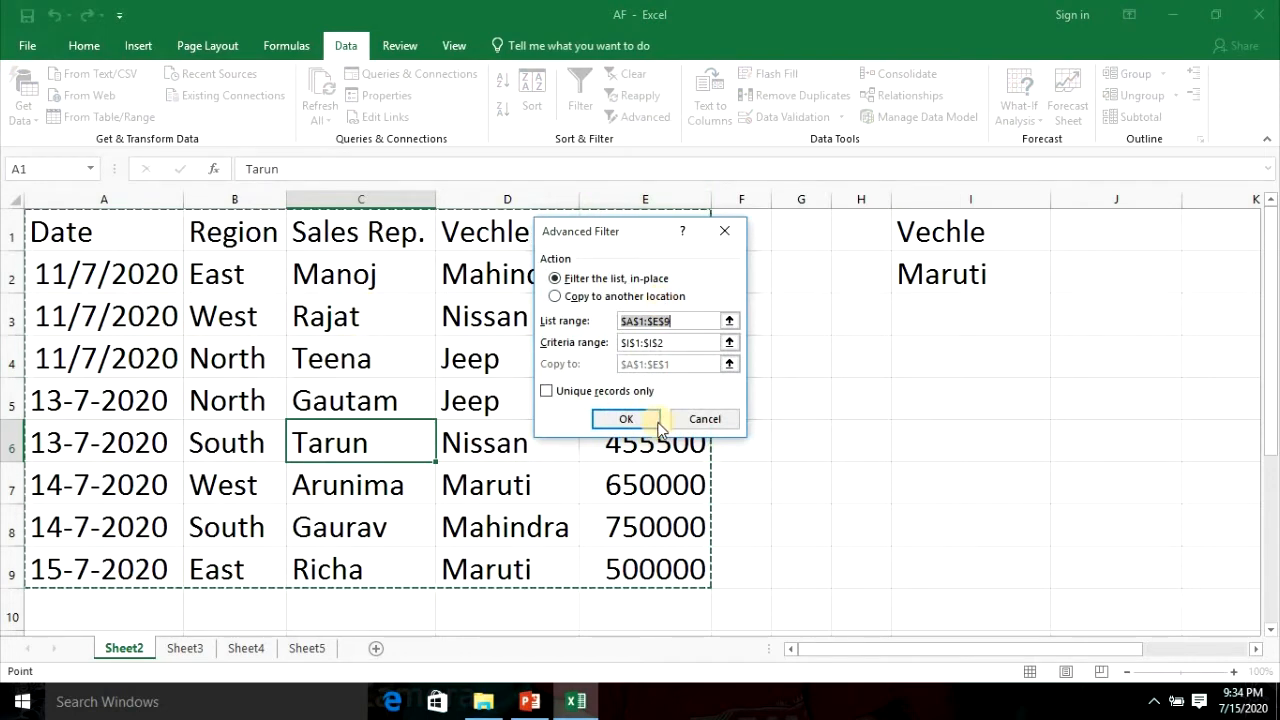
click(694, 346)
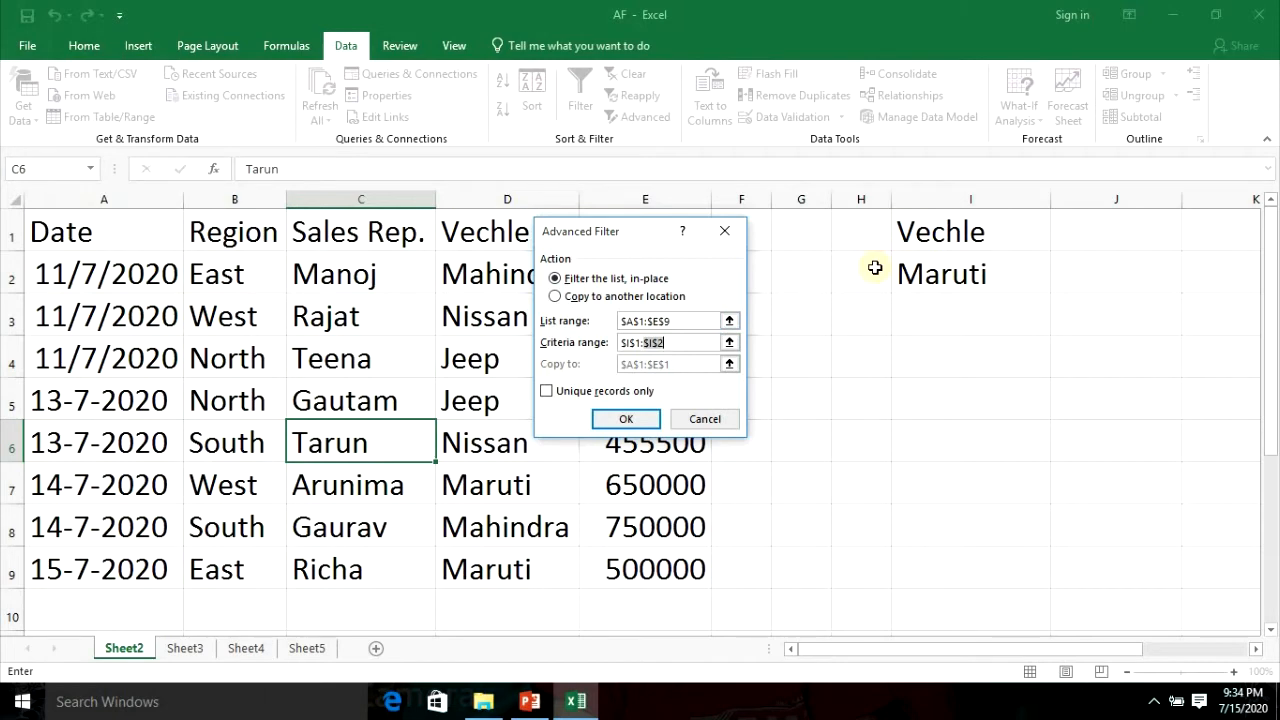
drag(937, 231, 938, 292)
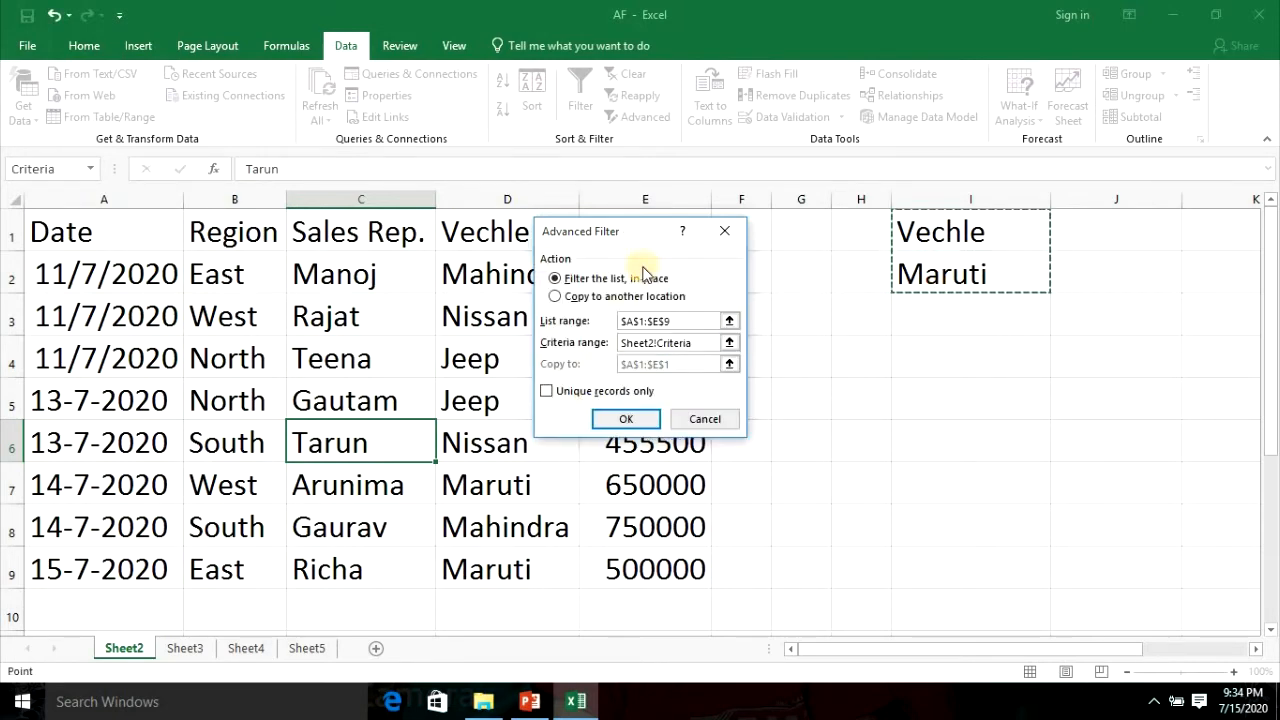
click(628, 420)
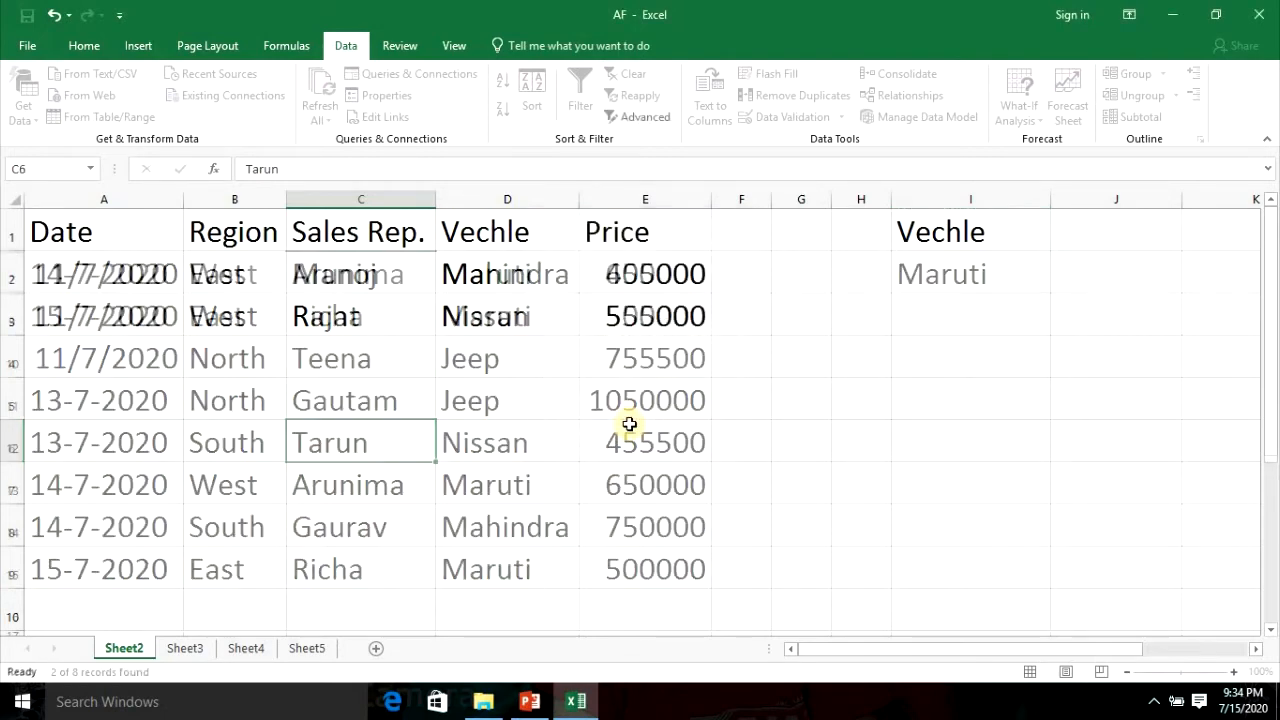
On Sheet3, enter Jeep under the Vechle criteria header in I2
click(185, 648)
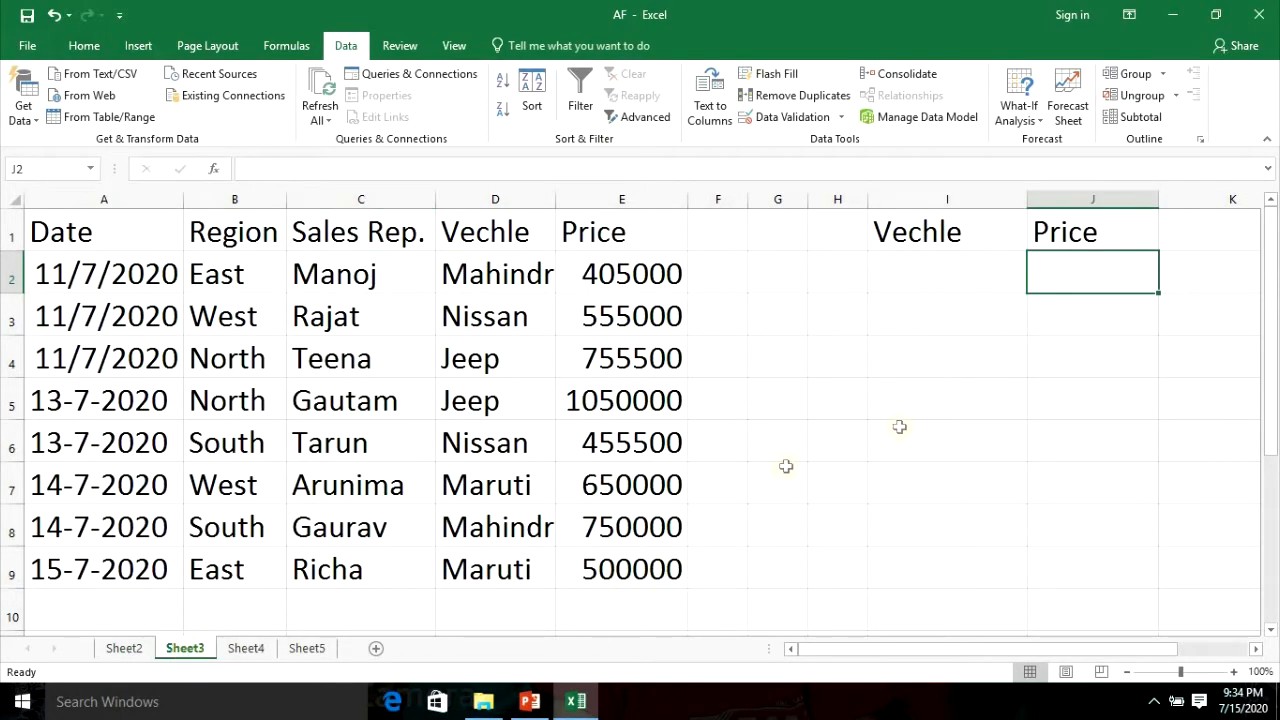
click(946, 277)
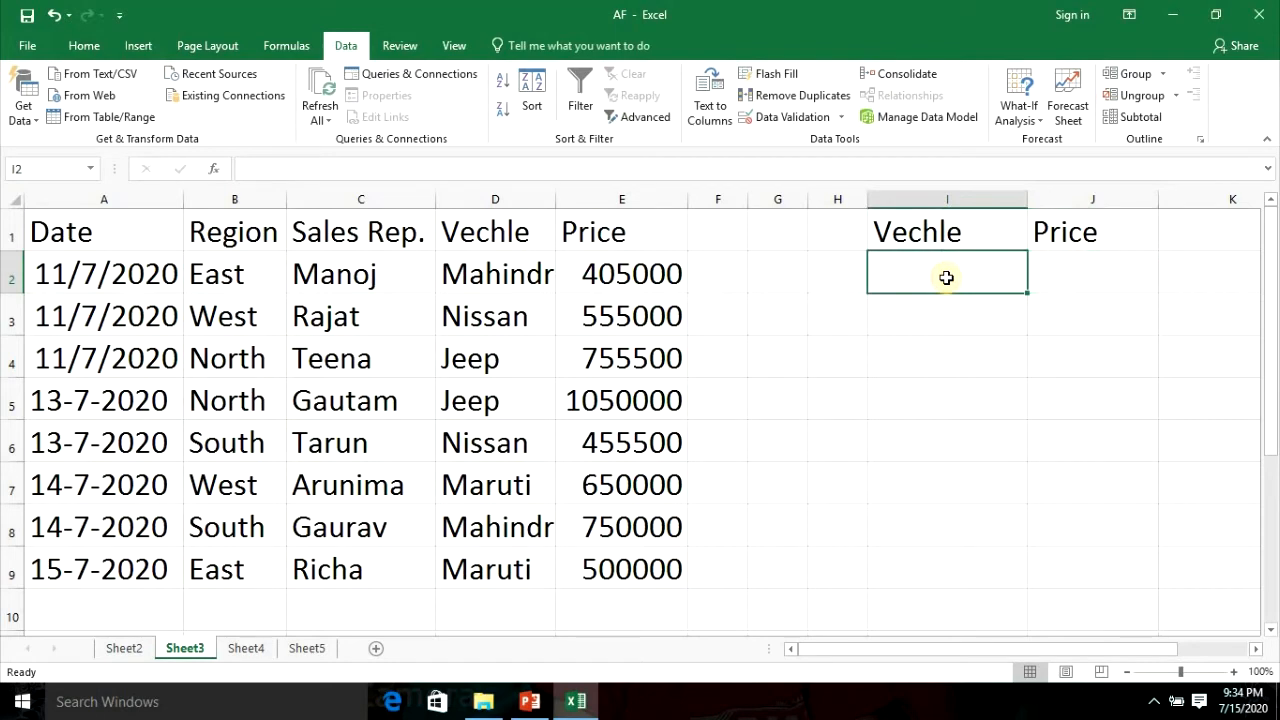
text(Jeep)
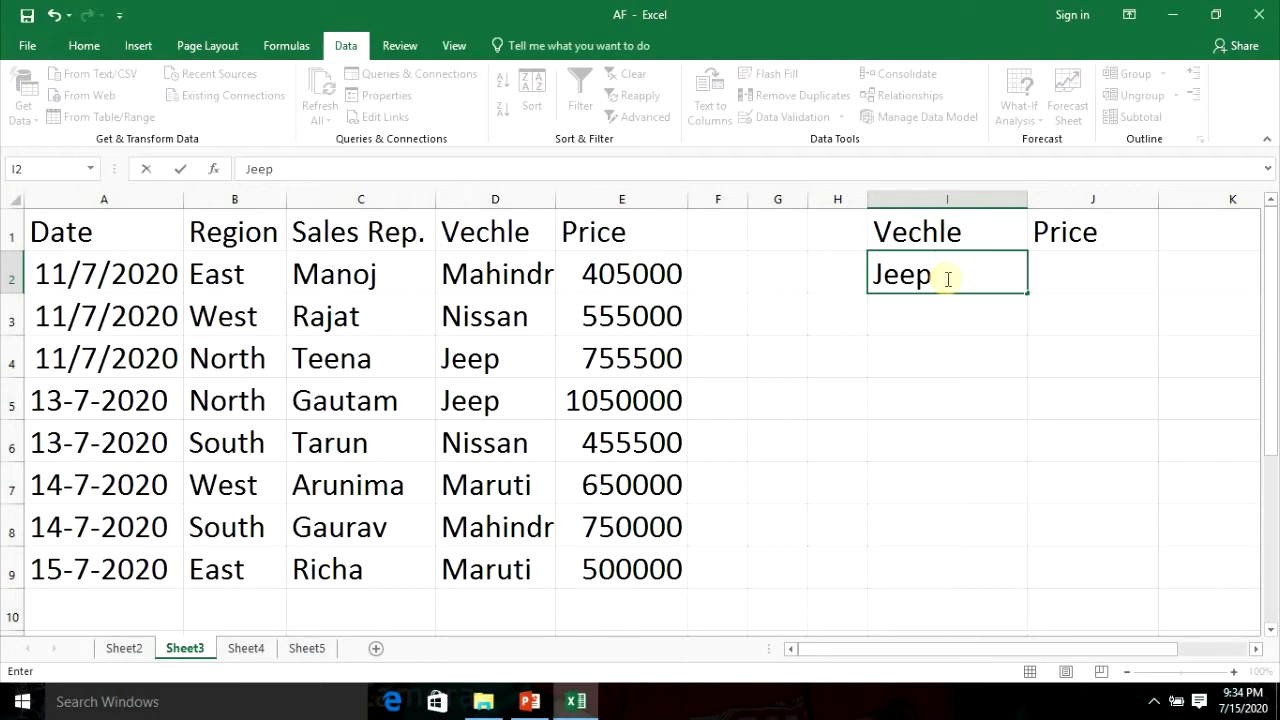
Start an Advanced Filter on the Sheet3 list A1:E9 and set its criteria range to I1:I2
click(340, 402)
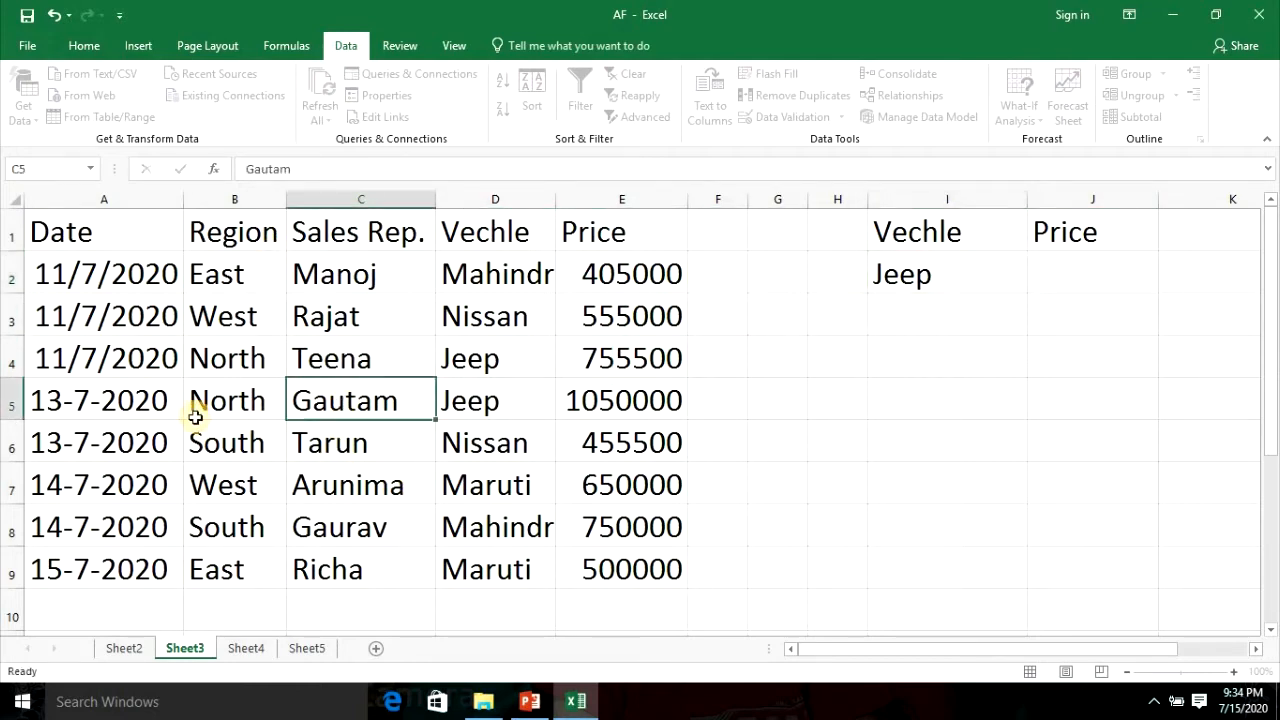
click(98, 400)
click(646, 116)
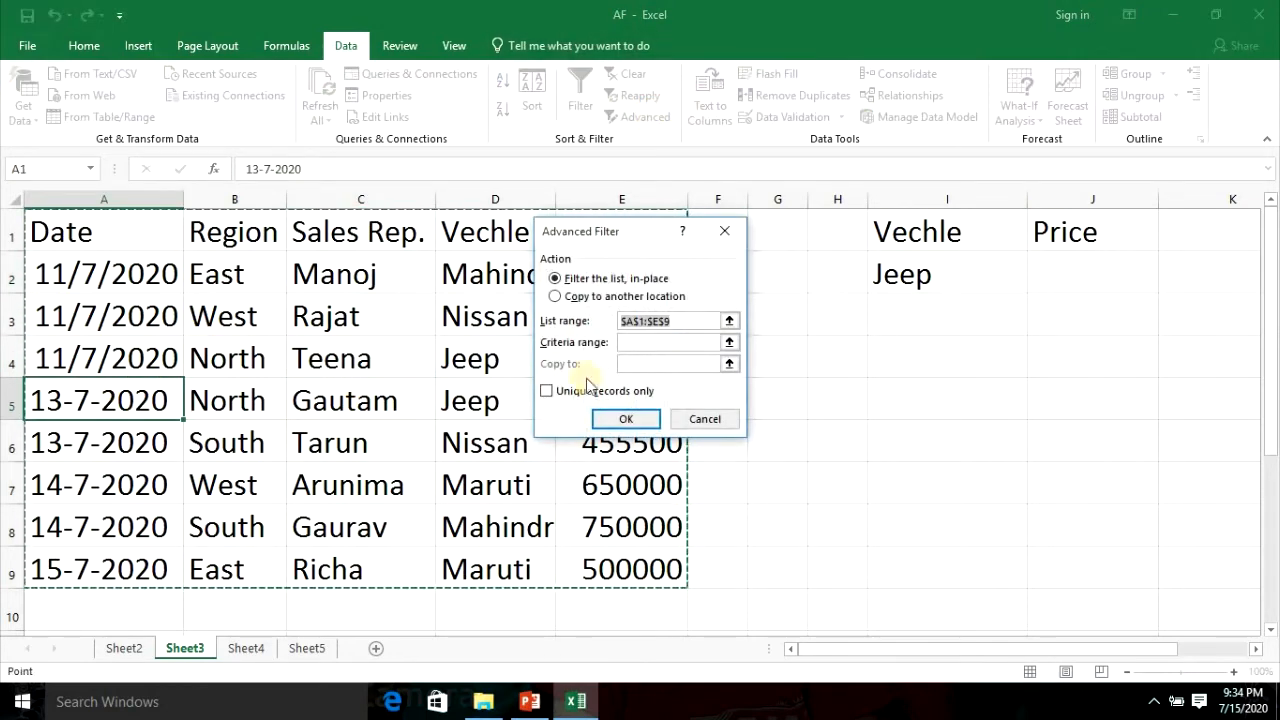
click(641, 413)
click(655, 342)
drag(915, 228, 900, 275)
Set the filter to copy its results to another location starting at cell I4, and apply it
click(628, 297)
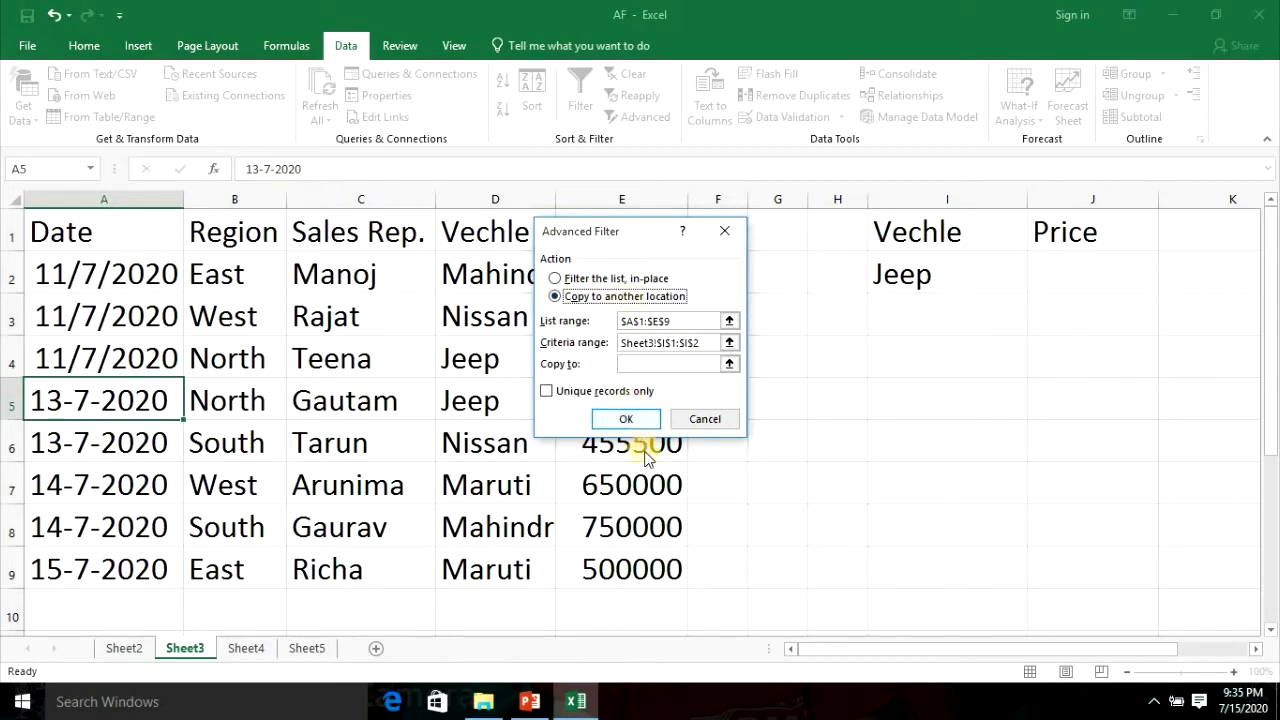
click(663, 366)
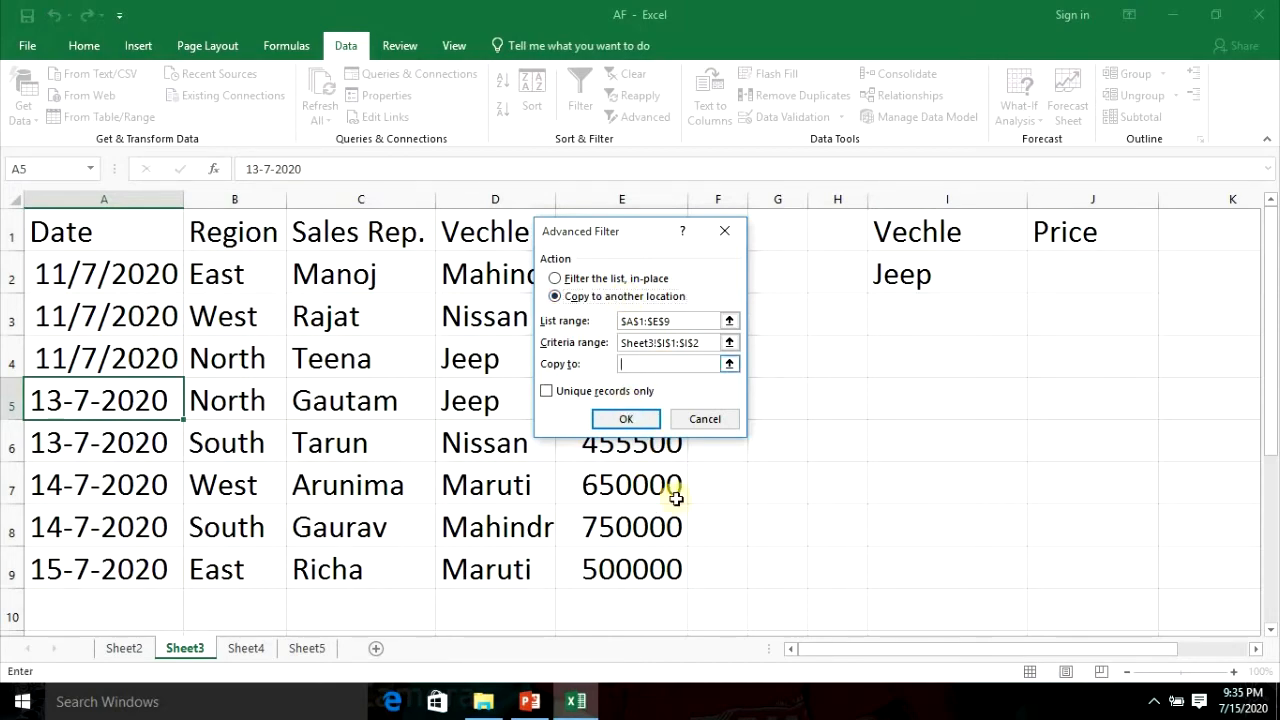
scroll(834, 451, down, 1)
scroll(844, 397, up, 1)
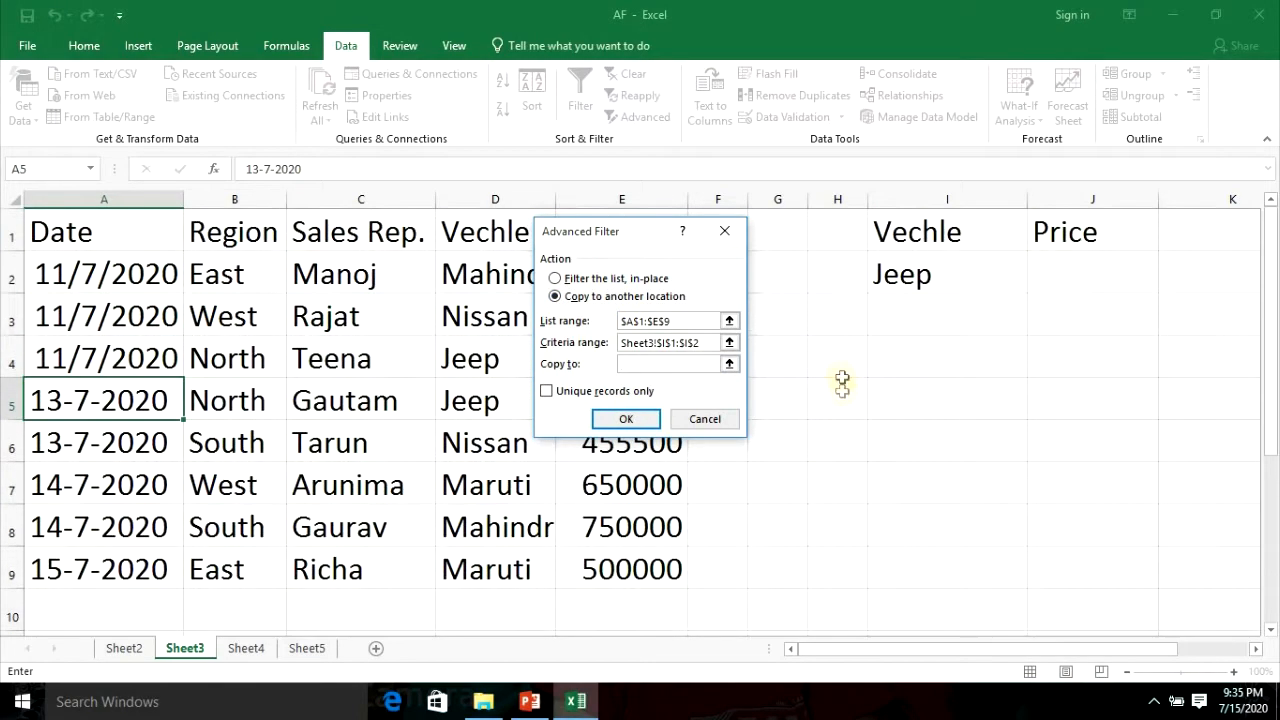
click(878, 362)
click(646, 419)
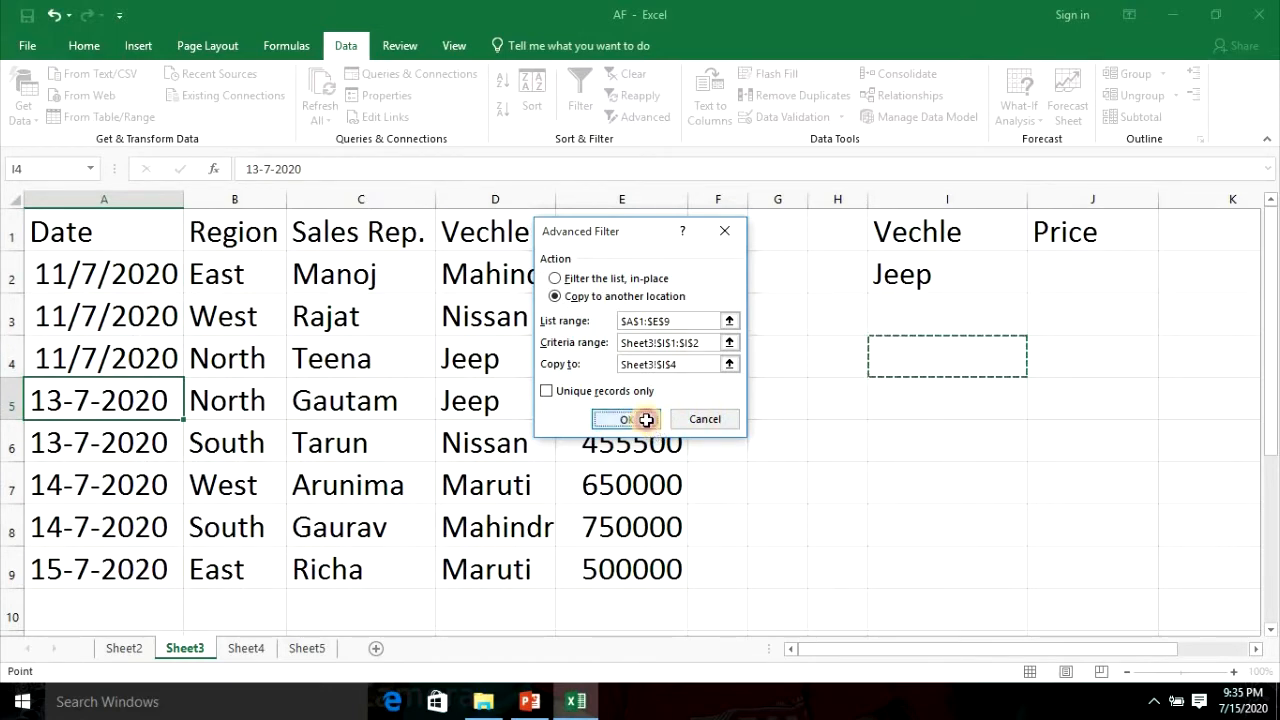
Autofit the width of column M to the Price values in the copied results
drag(876, 650, 1064, 650)
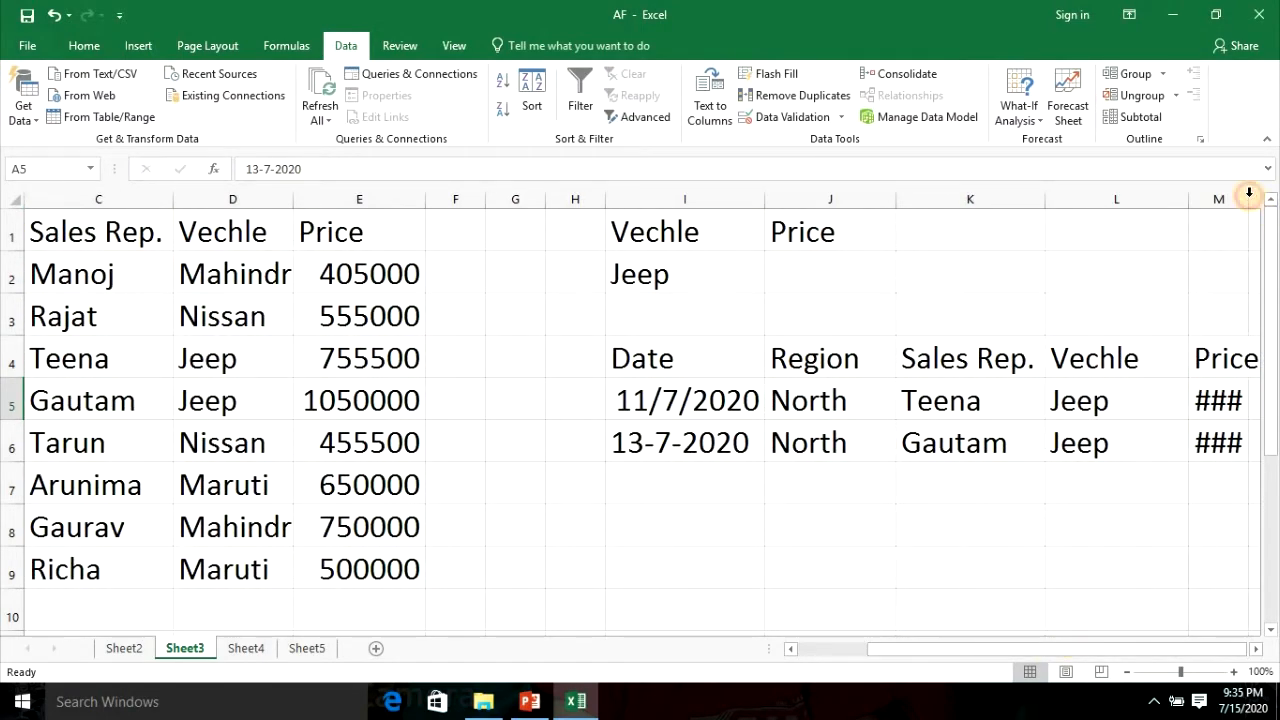
double_click(1249, 196)
mouse_move(1033, 656)
mouse_down()
mouse_move(1089, 649)
mouse_move(916, 650)
mouse_move(1032, 649)
mouse_up()
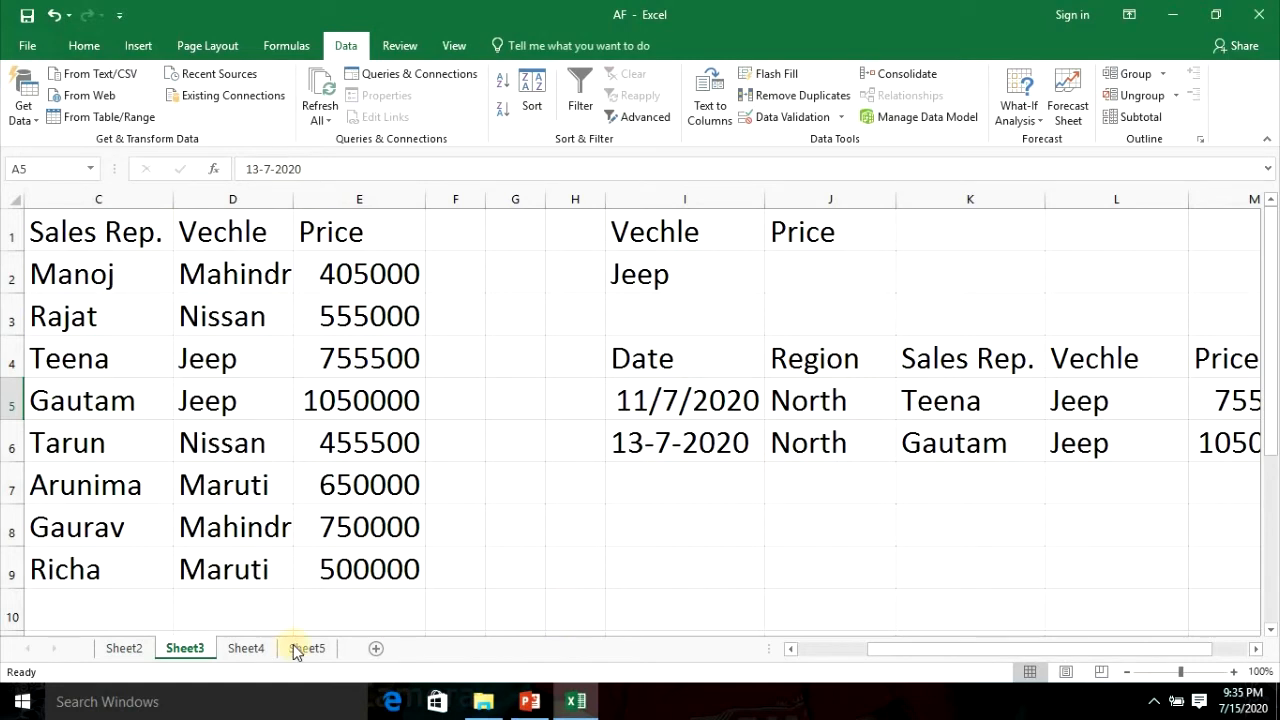
On Sheet4, clear the Vechle header from I1 and enter the criterion >700000 under Price in J2
click(245, 650)
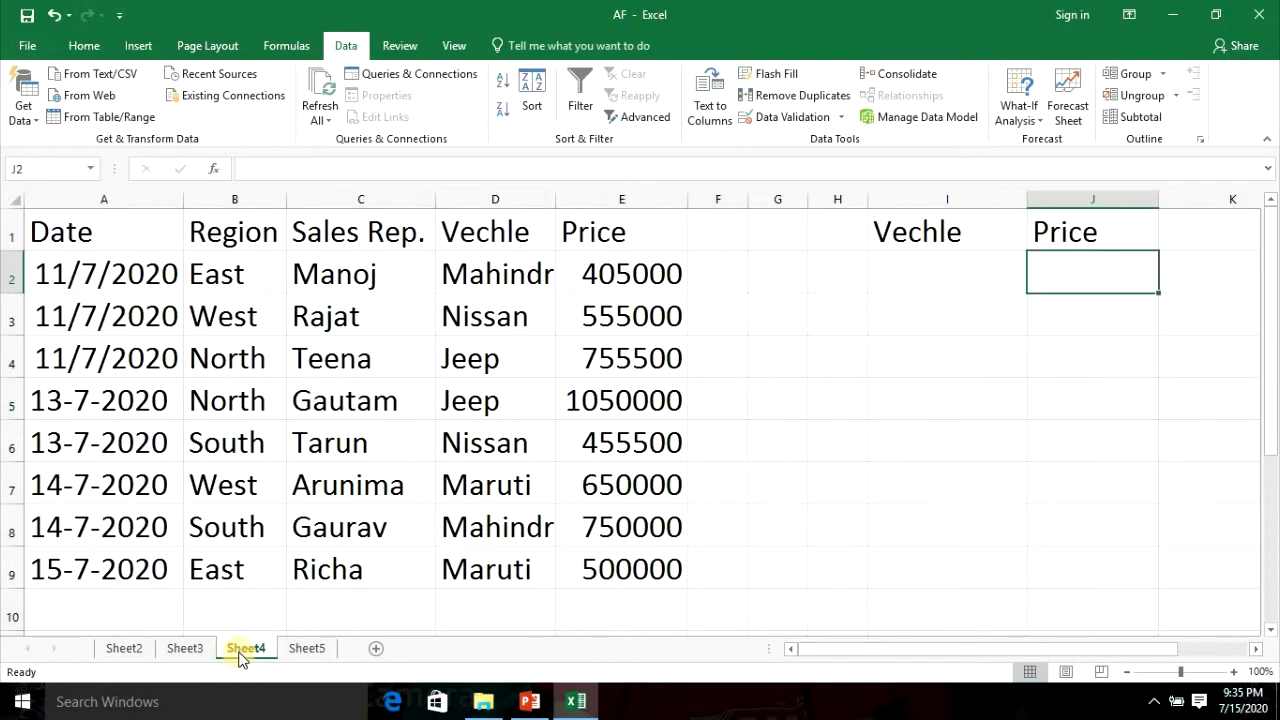
click(966, 230)
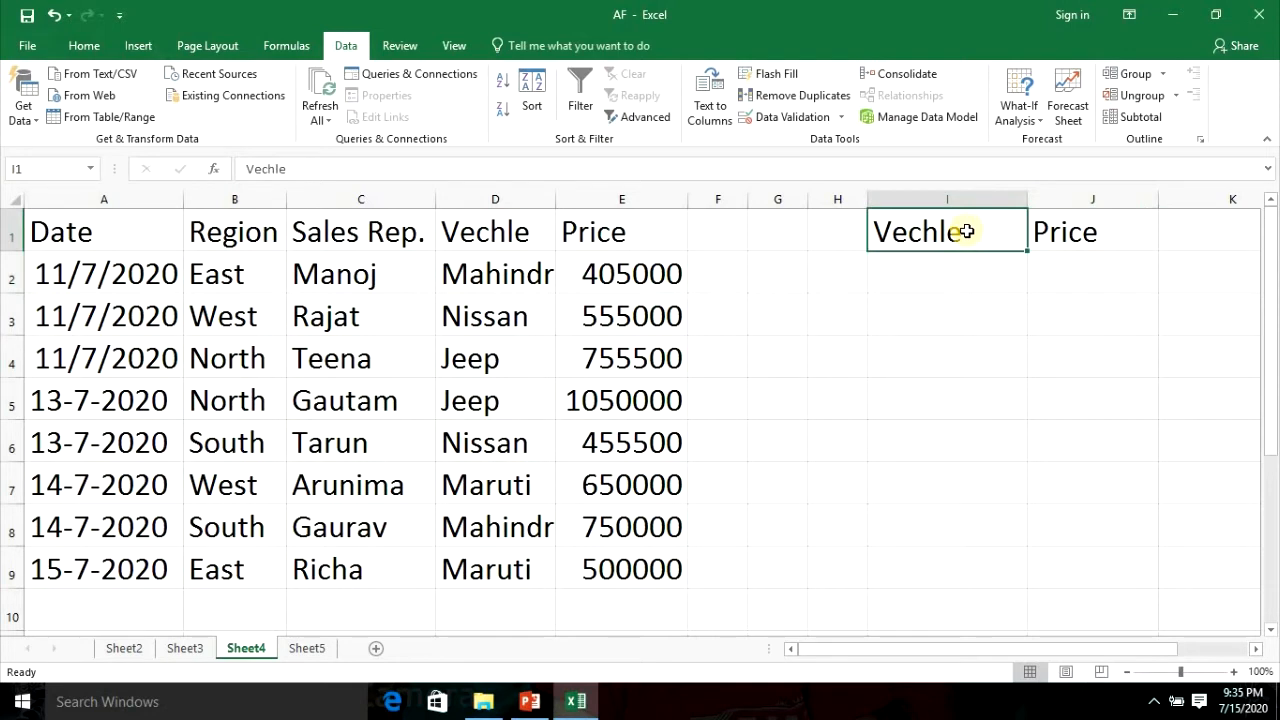
key(Delete)
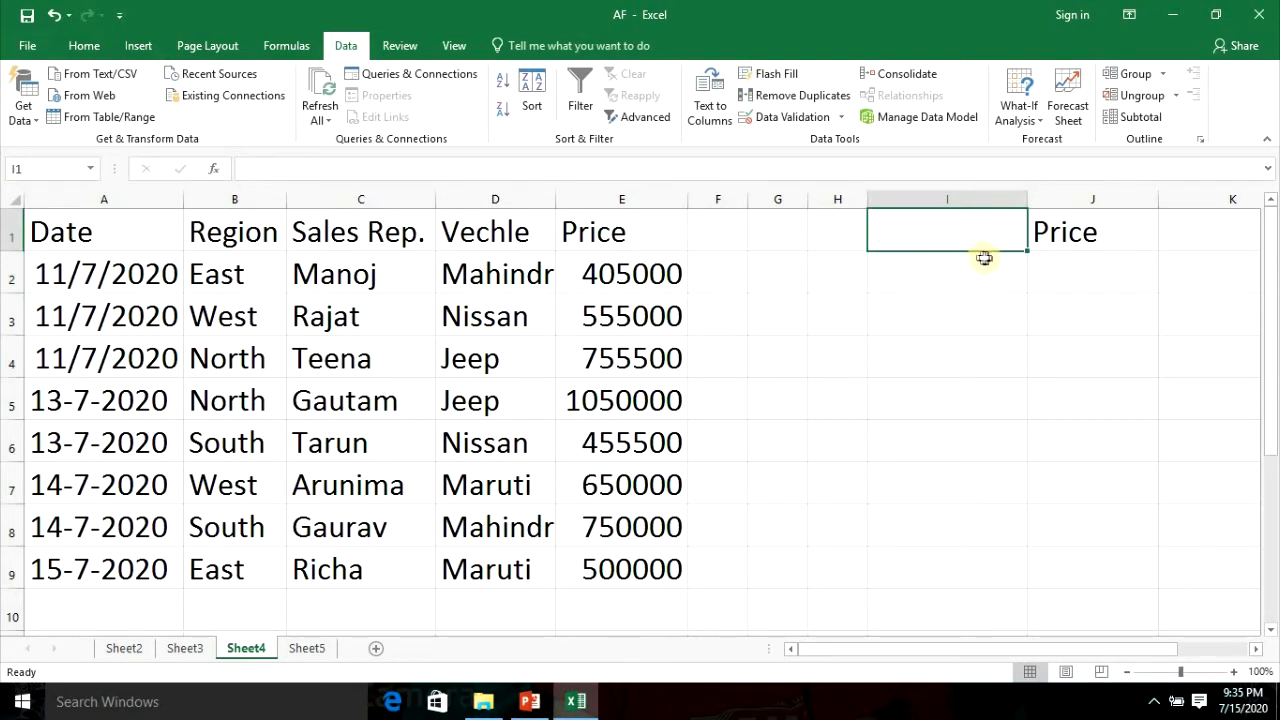
click(1041, 281)
text(<)
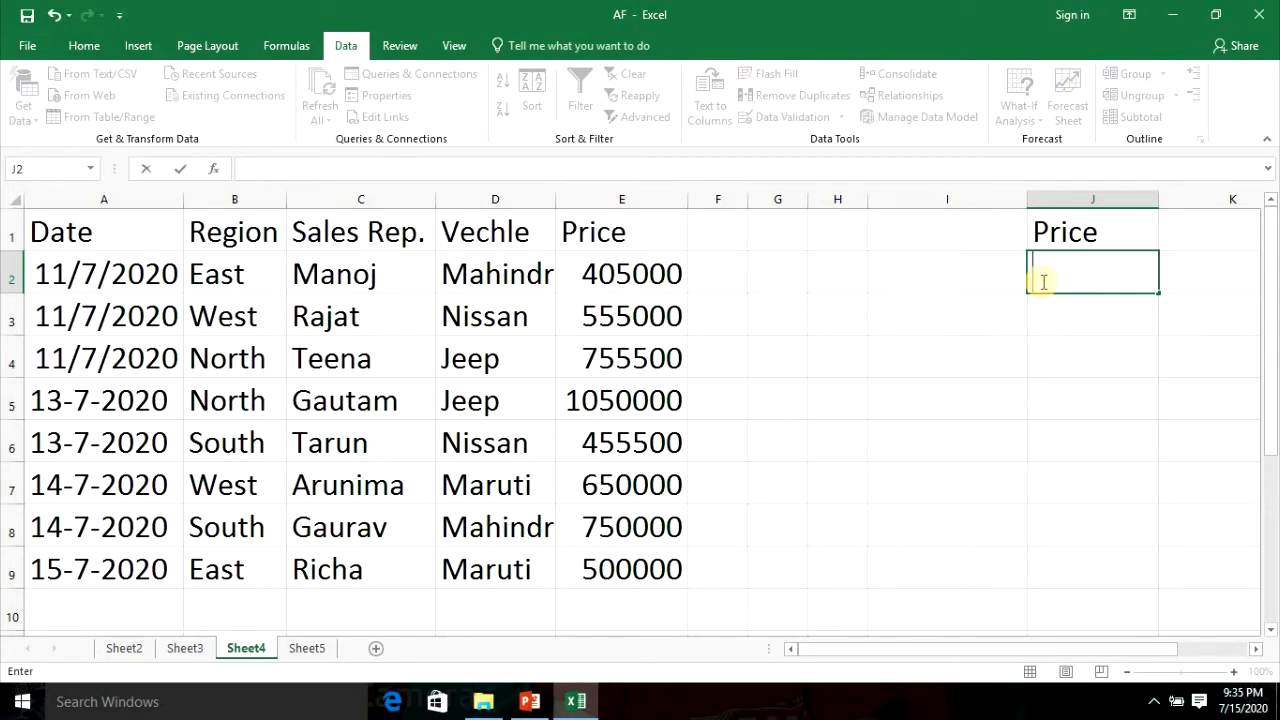
text(7000)
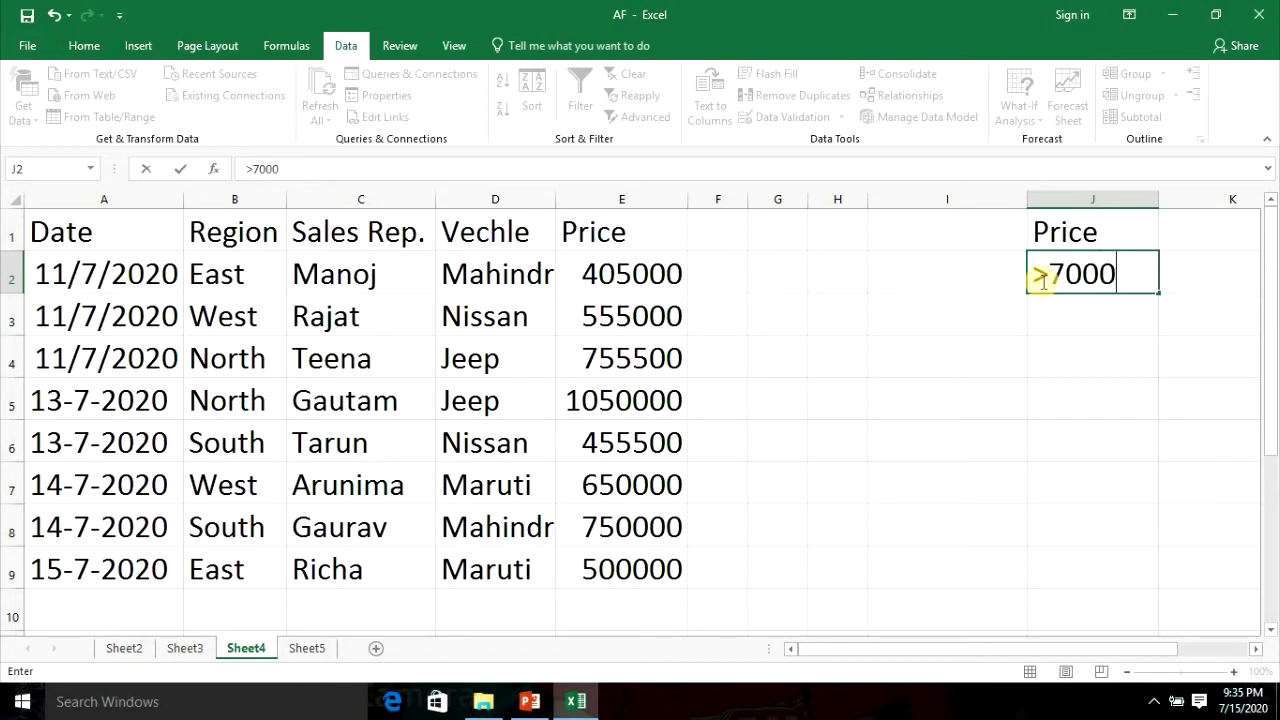
text(00)
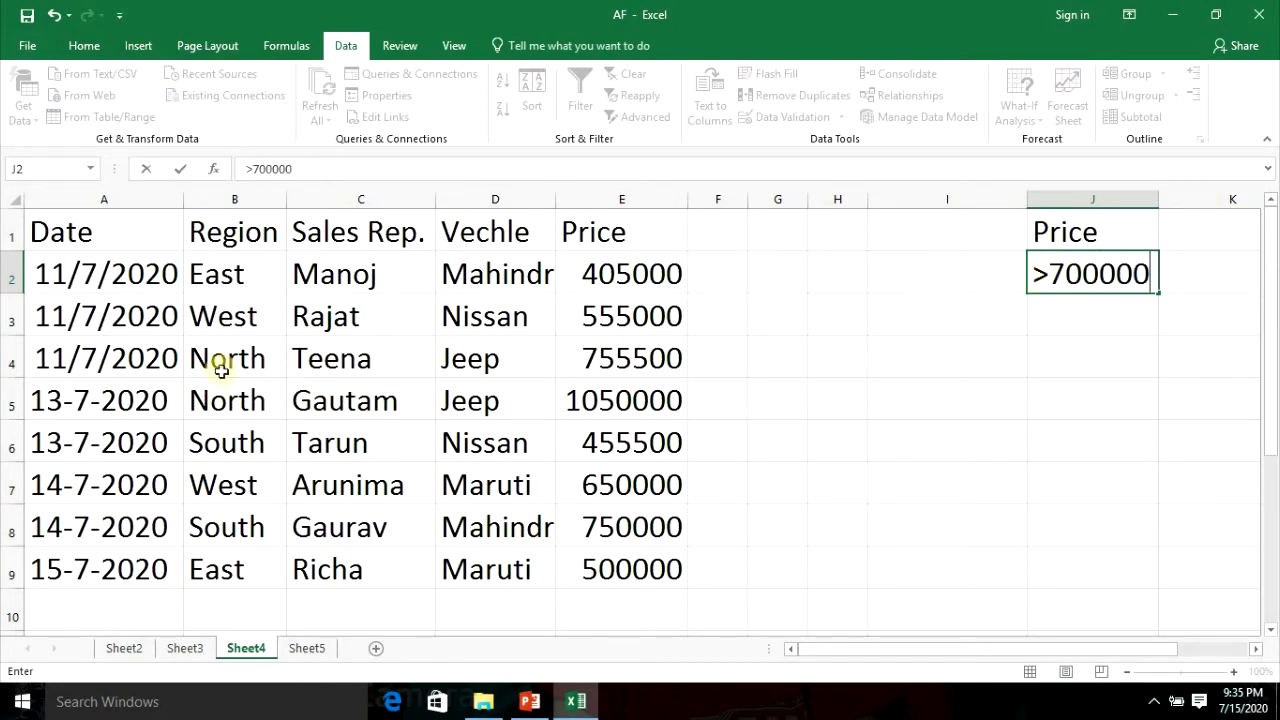
Start an Advanced Filter on the Sheet4 list A1:E9 and set its criteria range to J1:J2
click(315, 285)
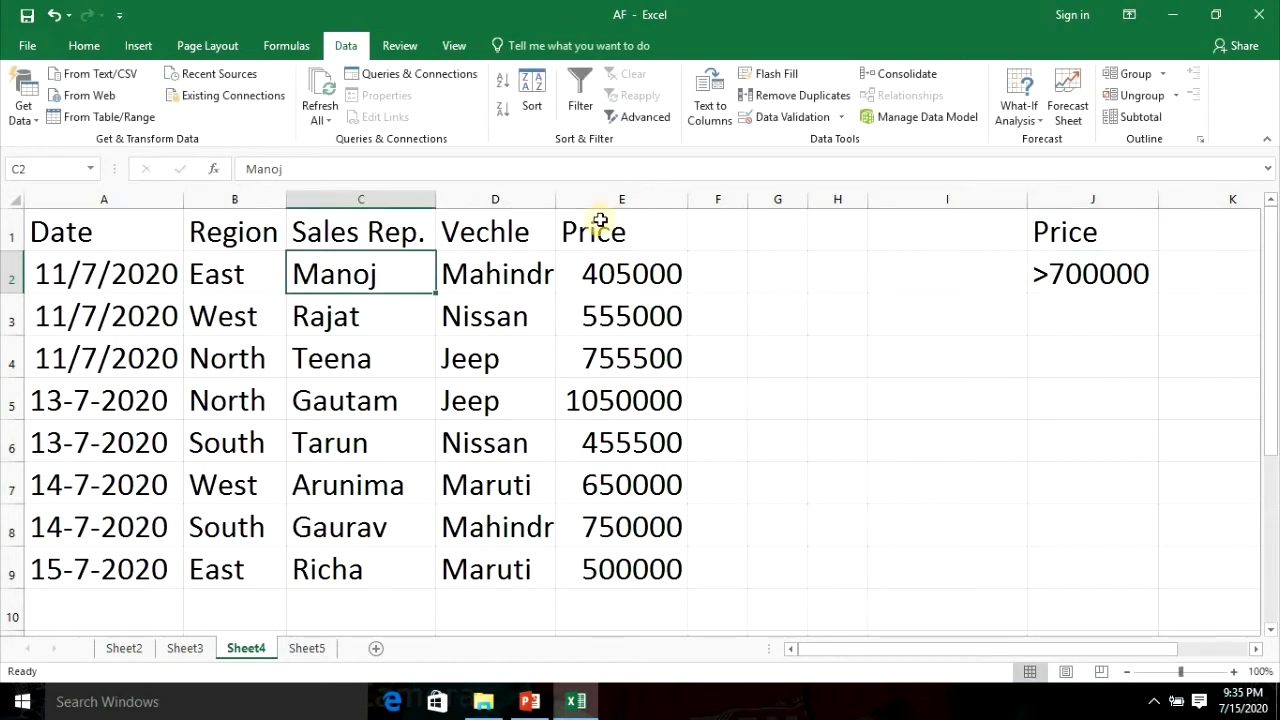
click(632, 119)
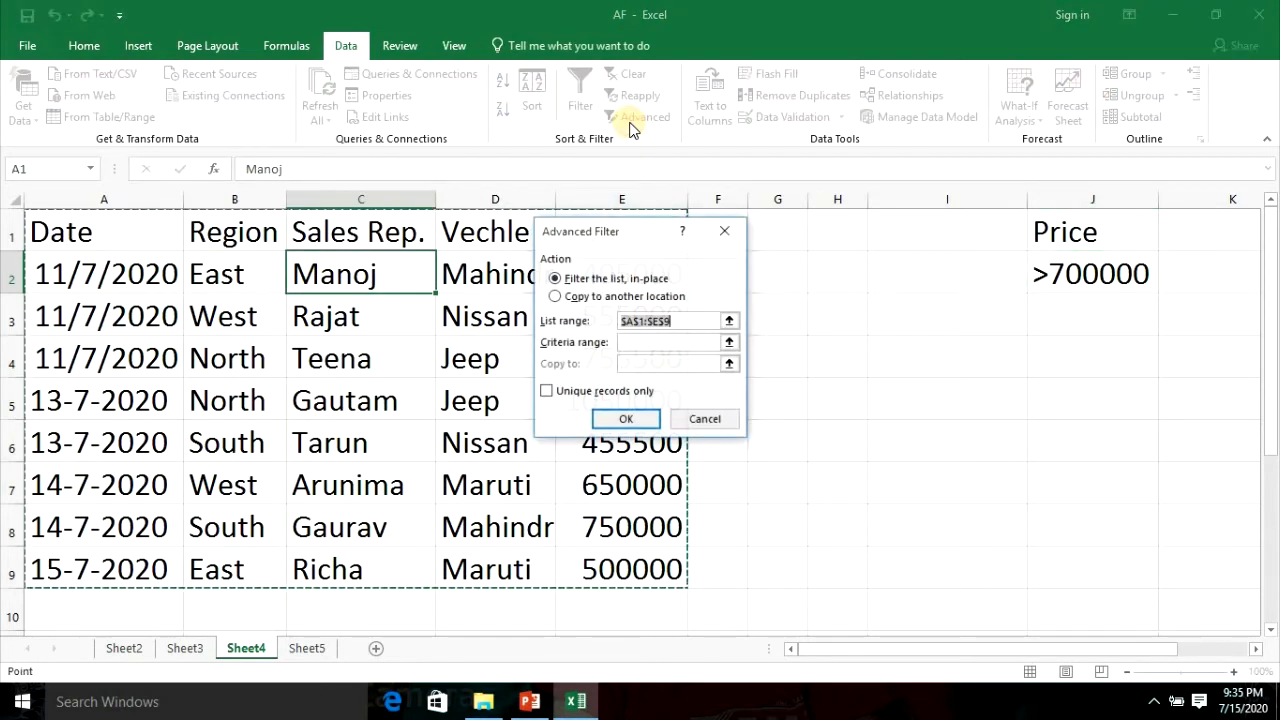
click(645, 342)
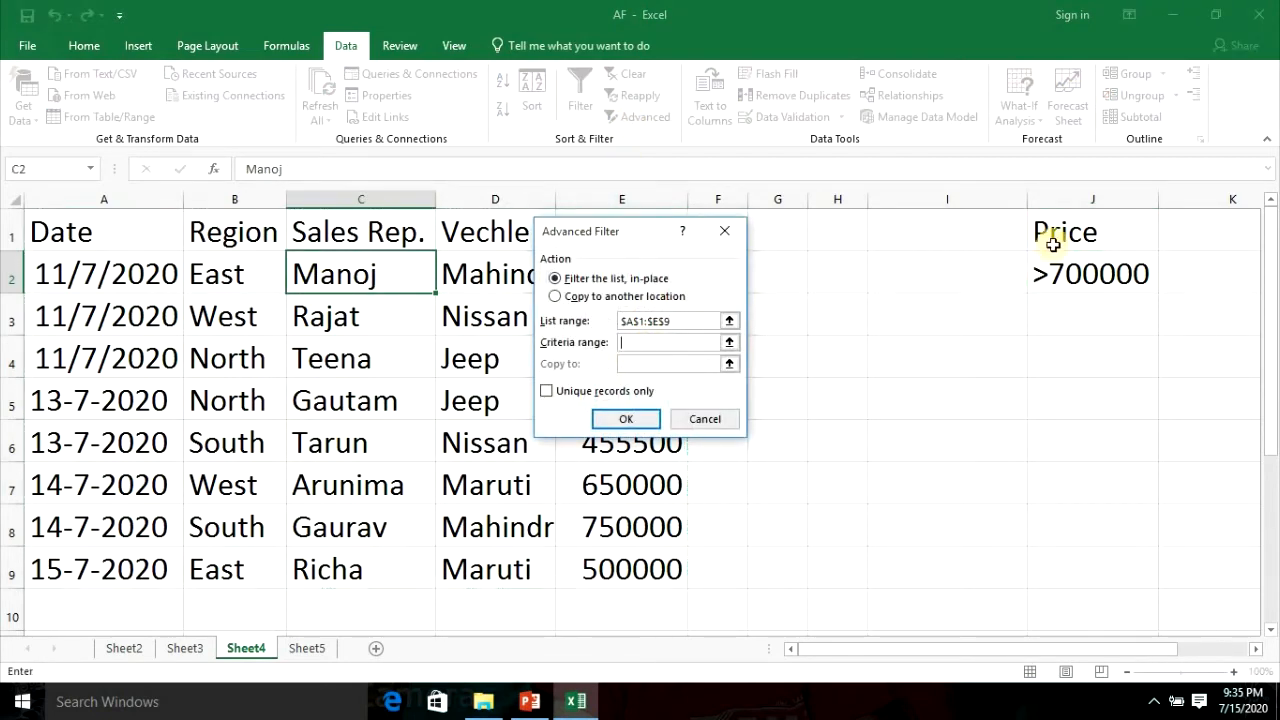
drag(1053, 237, 1097, 277)
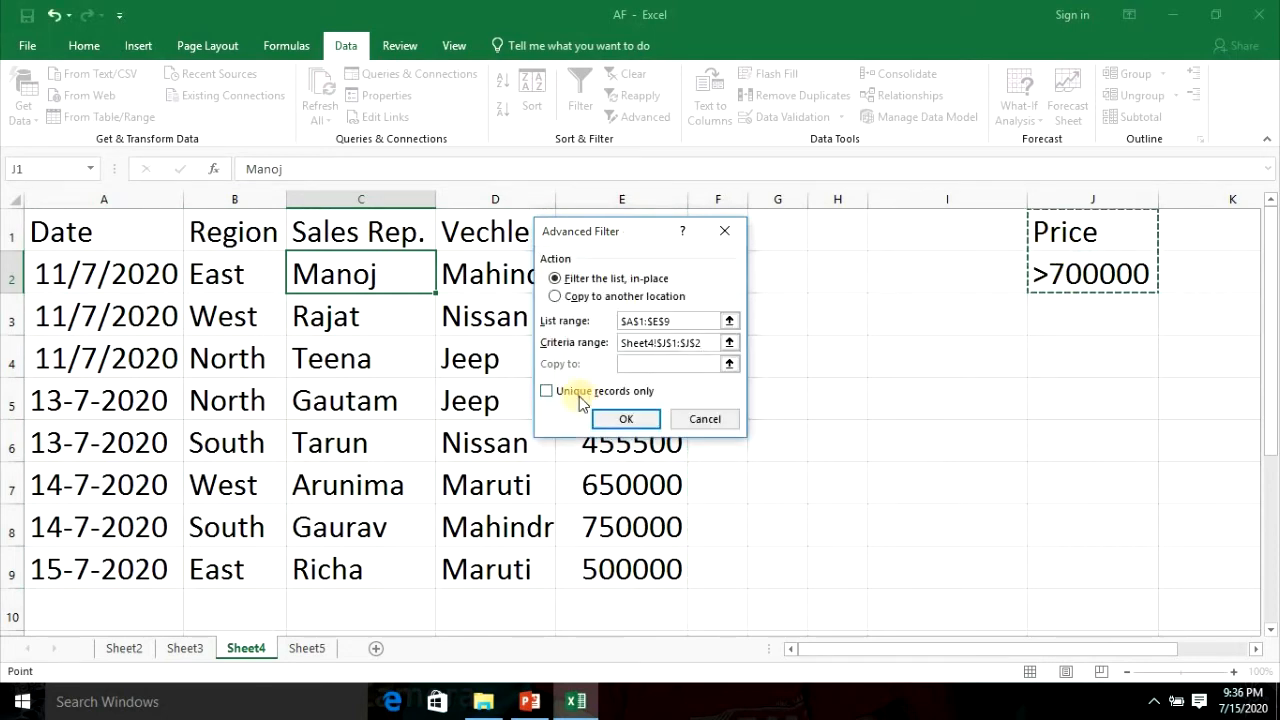
Set the Sheet4 filter to copy its results to another location starting at cell I6, and apply it
click(558, 296)
click(640, 418)
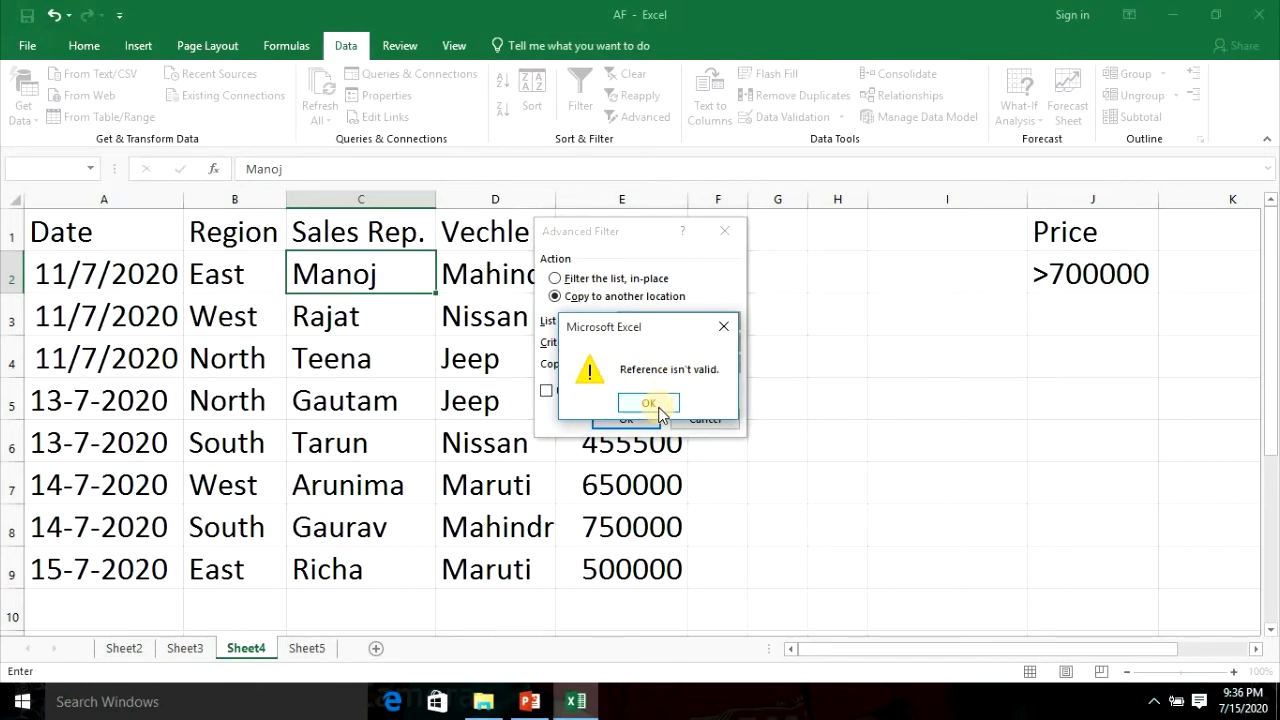
click(657, 405)
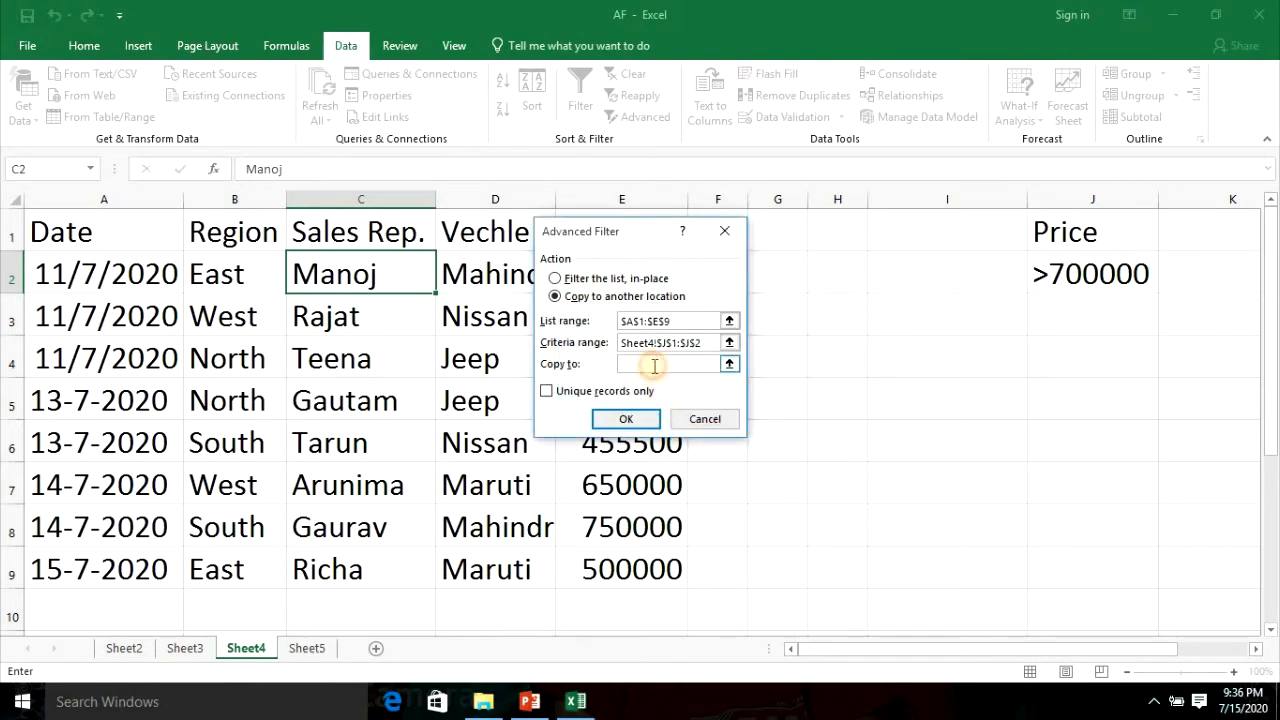
click(934, 444)
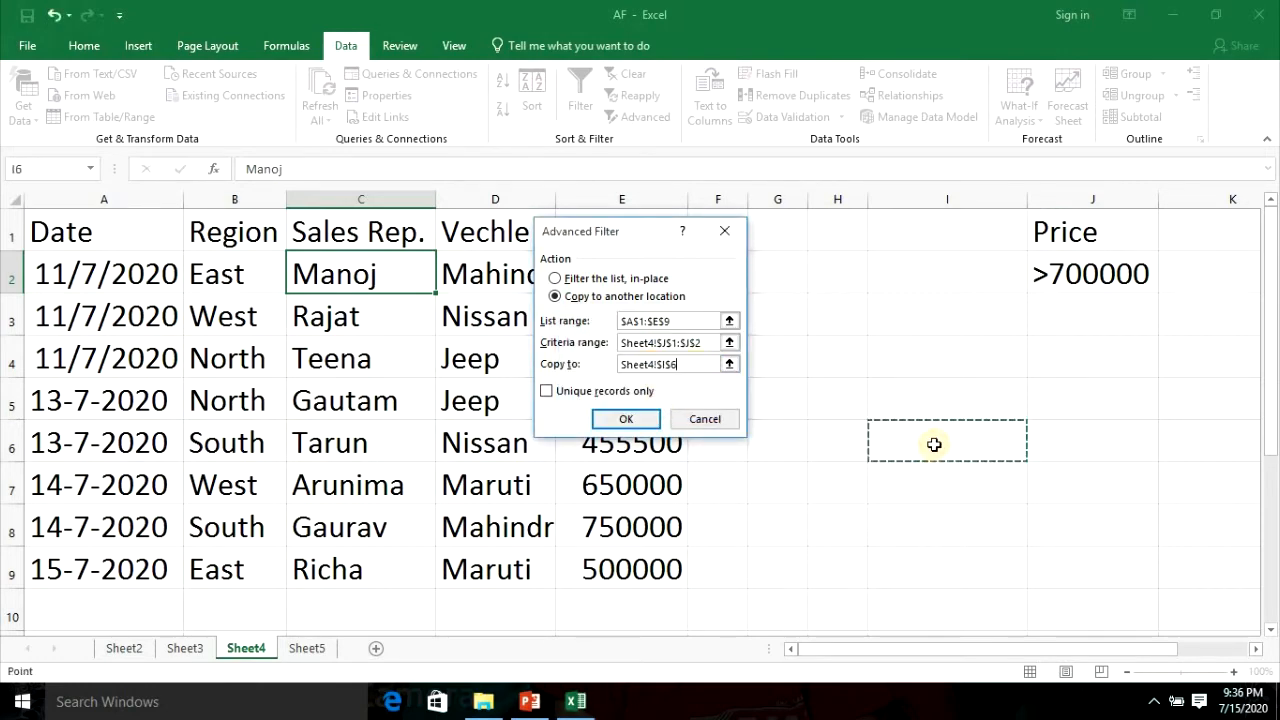
click(626, 420)
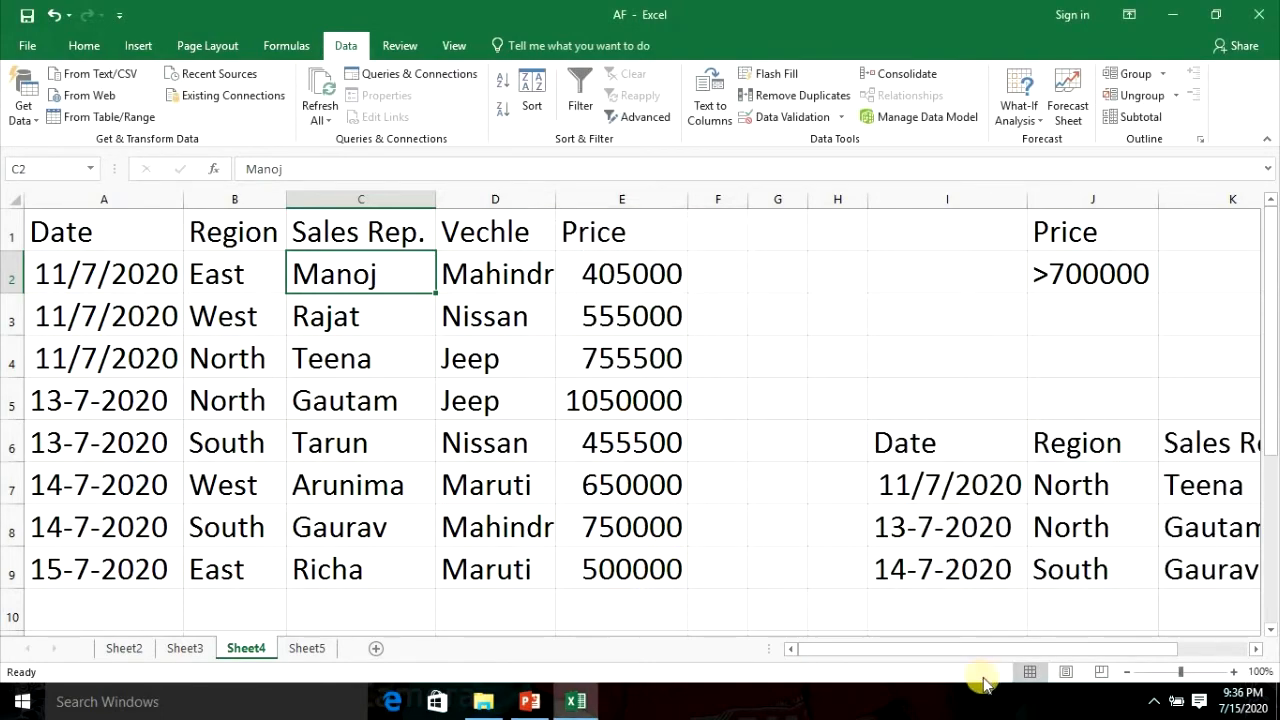
Autofit column M on Sheet4 to the Price values of the copied results
drag(928, 652, 1209, 645)
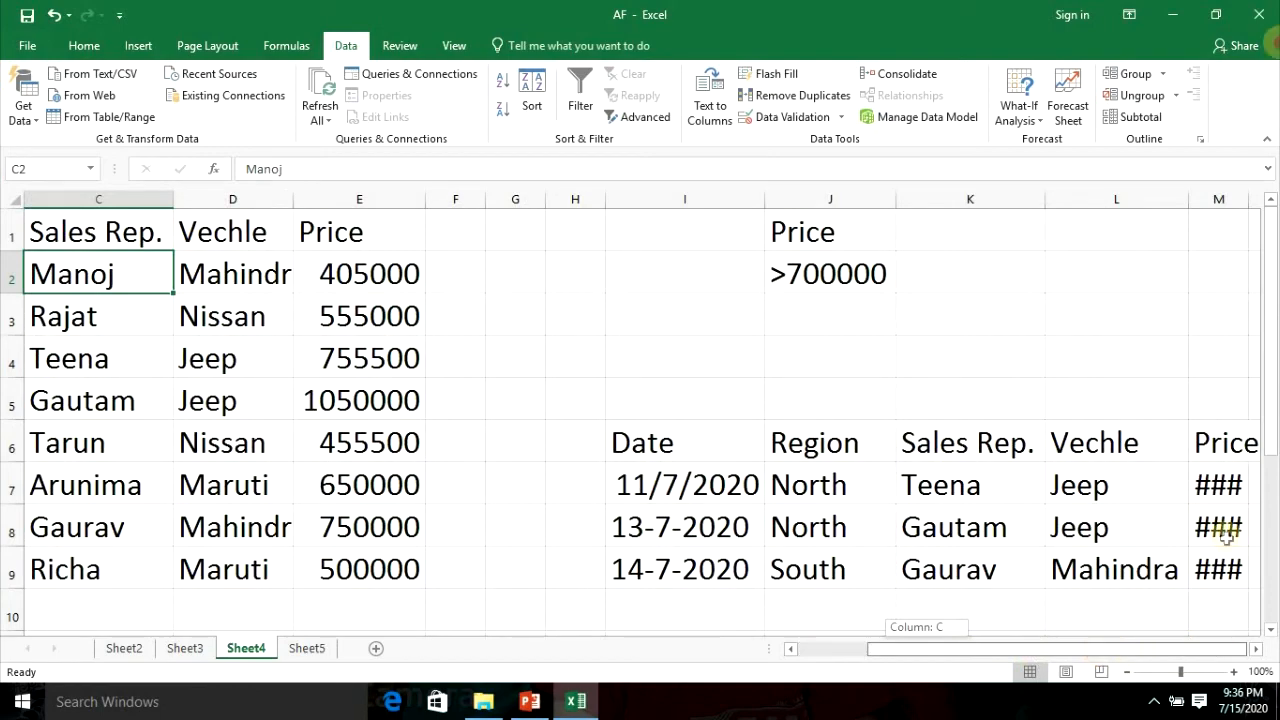
double_click(1250, 201)
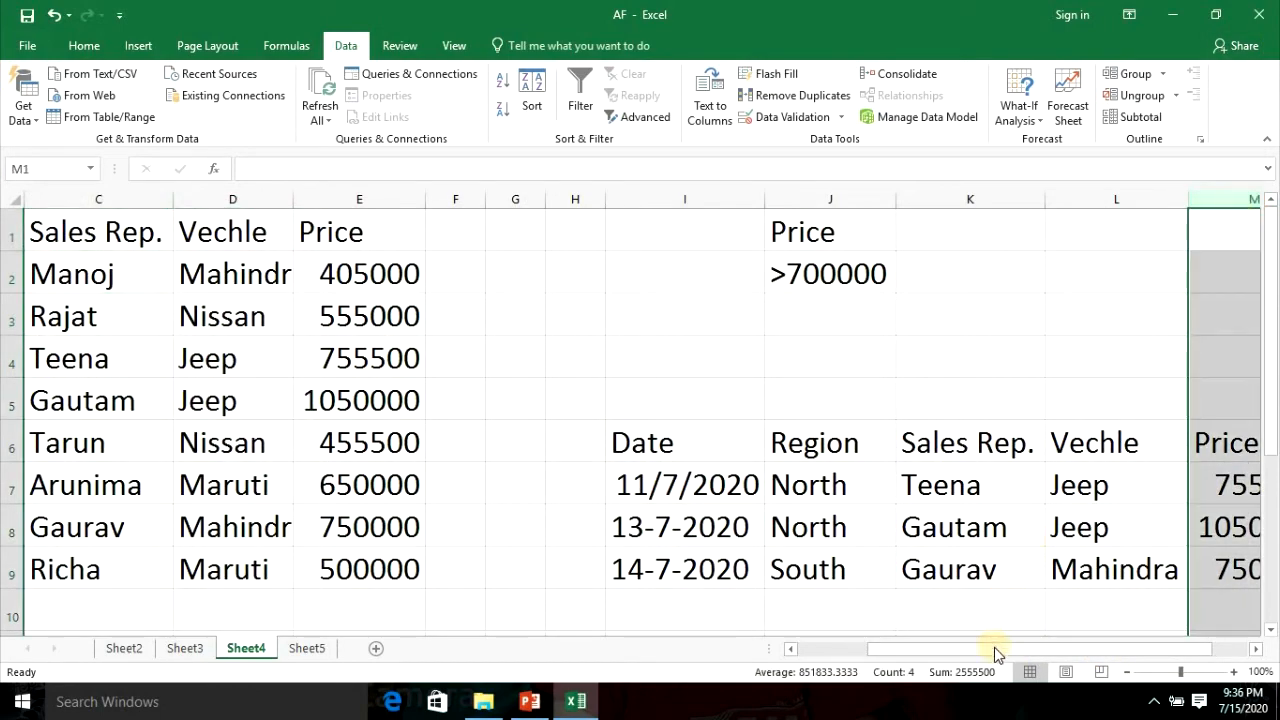
drag(995, 652, 1129, 651)
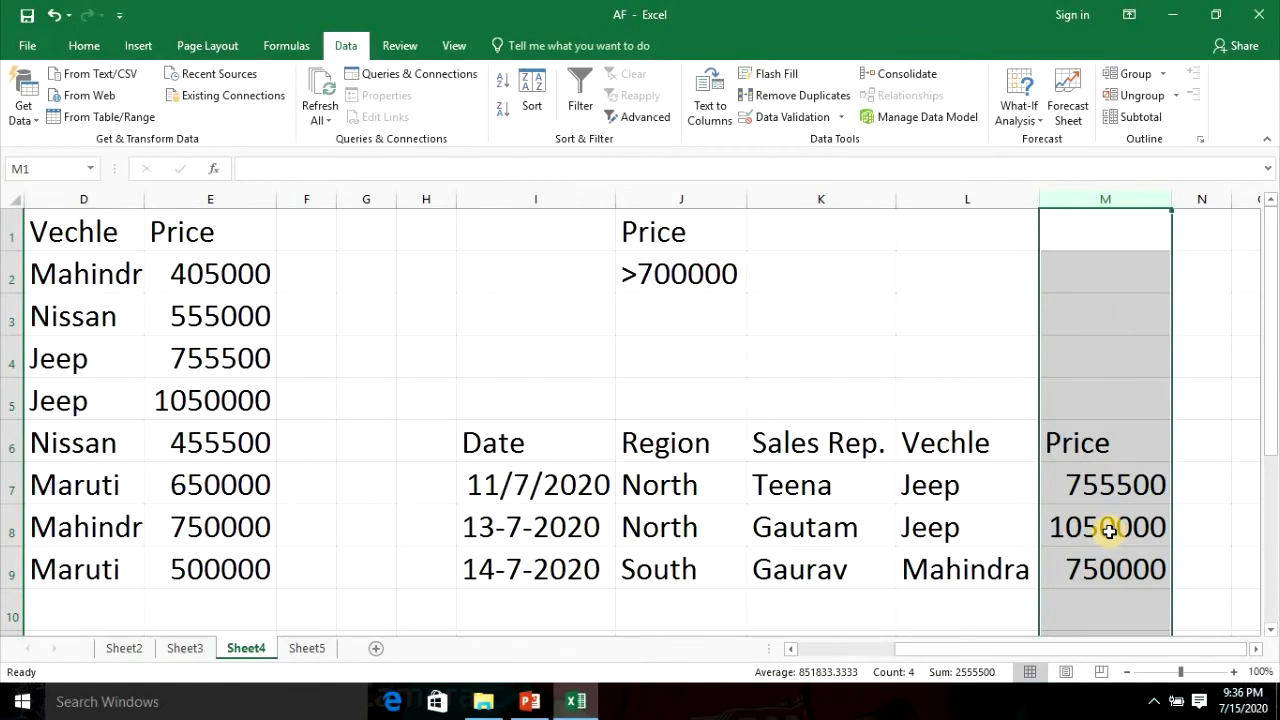
drag(968, 652, 837, 651)
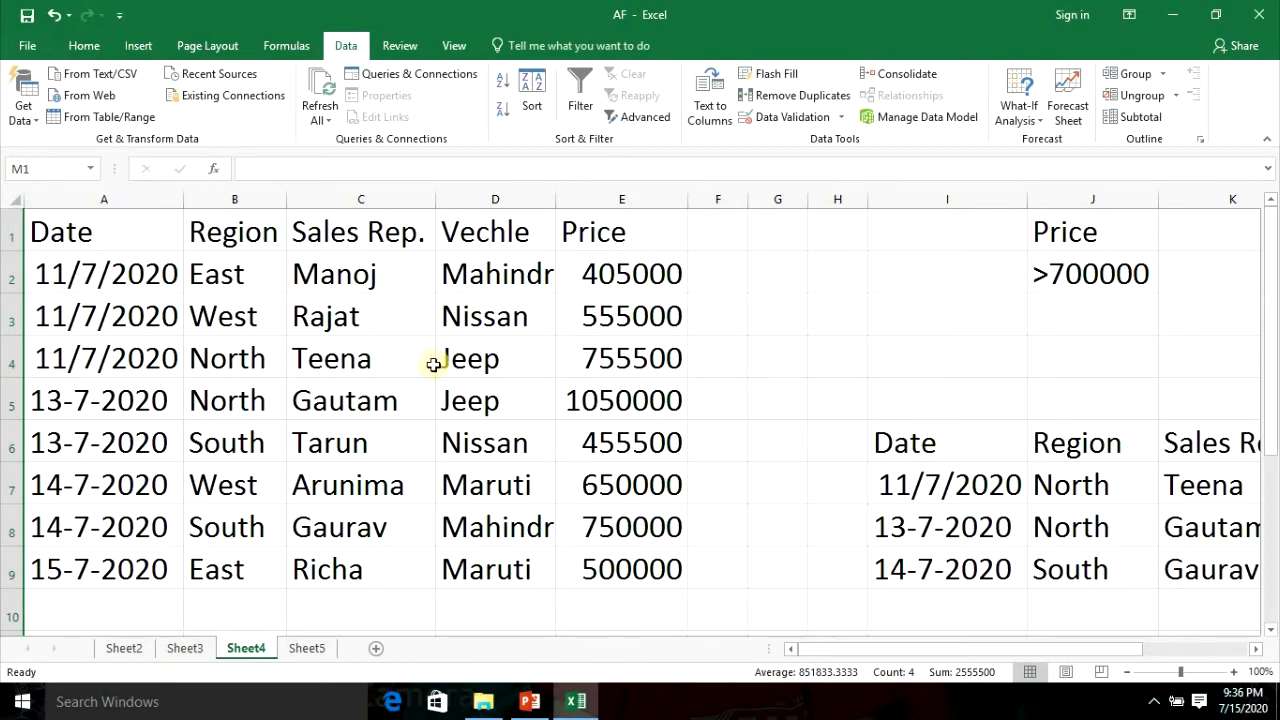
Start another Advanced Filter on the Sheet4 list, copying to another location, and reselect J1:J2 as the criteria range
click(309, 362)
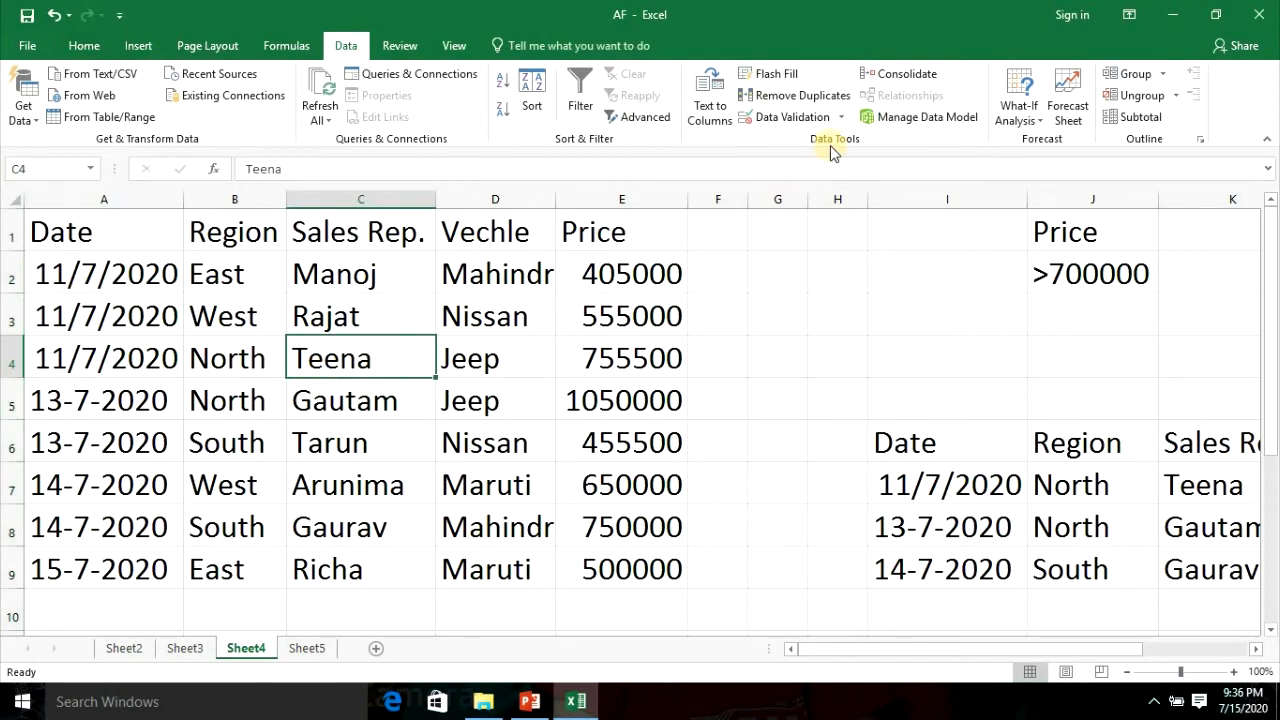
click(627, 120)
click(622, 296)
drag(700, 344, 622, 330)
key(BackSpace)
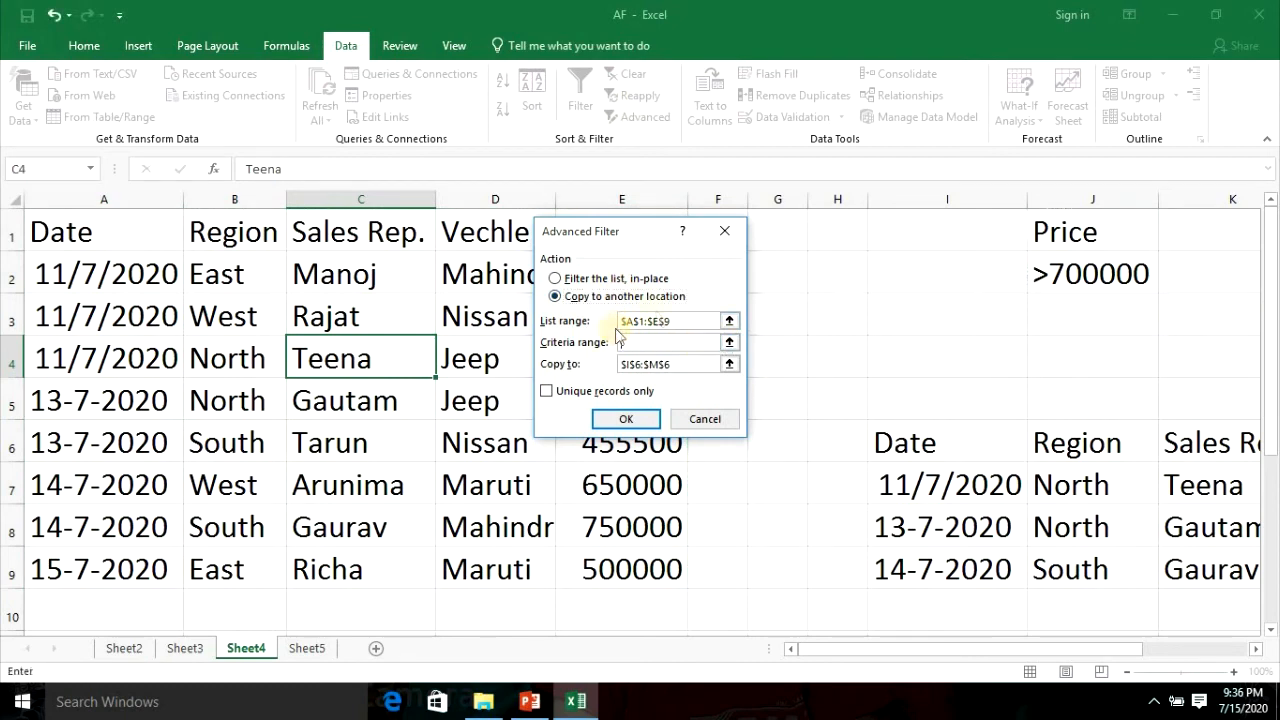
click(1098, 274)
drag(1071, 233, 1075, 276)
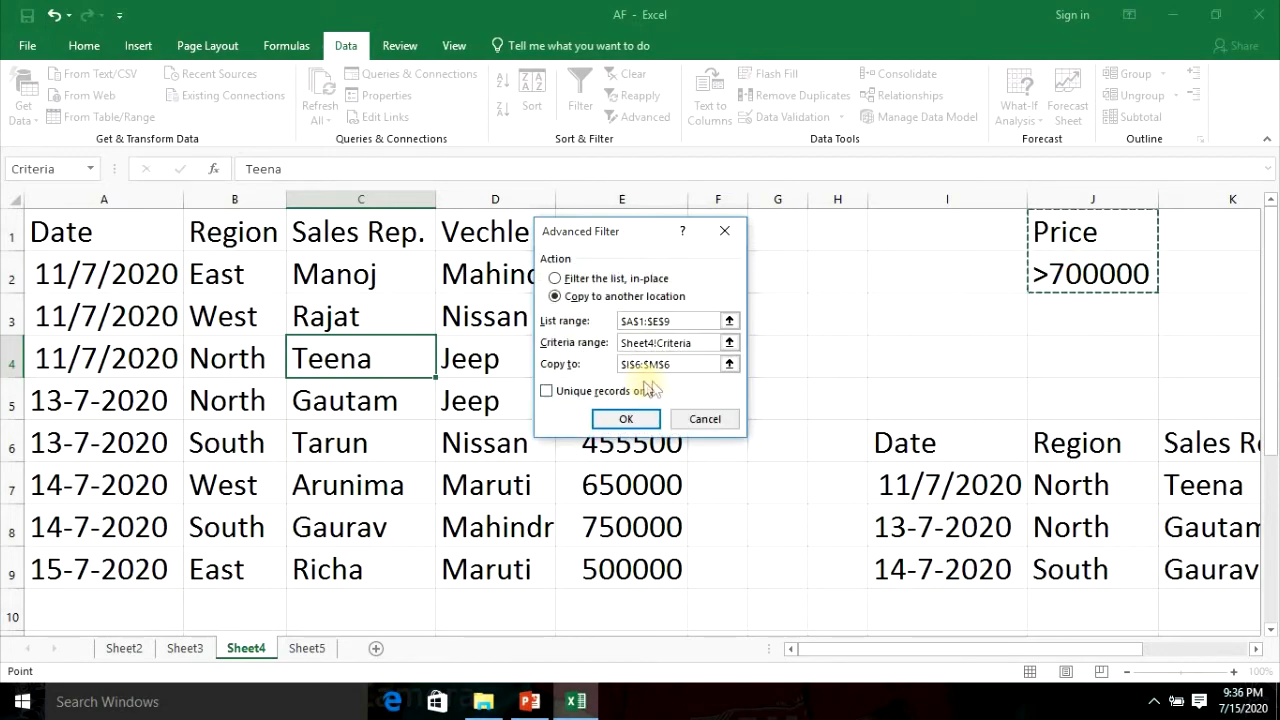
Try to send the filtered rows from Sheet4 to cell A1 of Sheet5 by replacing the copy destination
drag(684, 364, 610, 366)
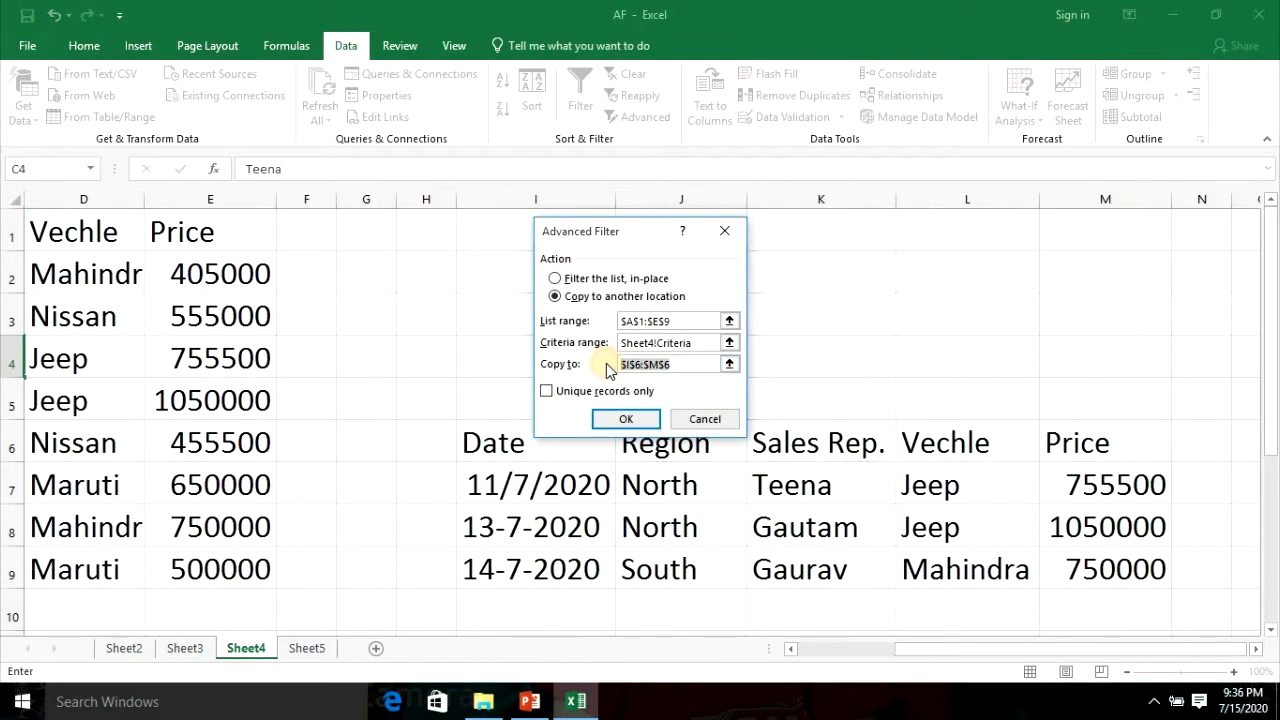
key(BackSpace)
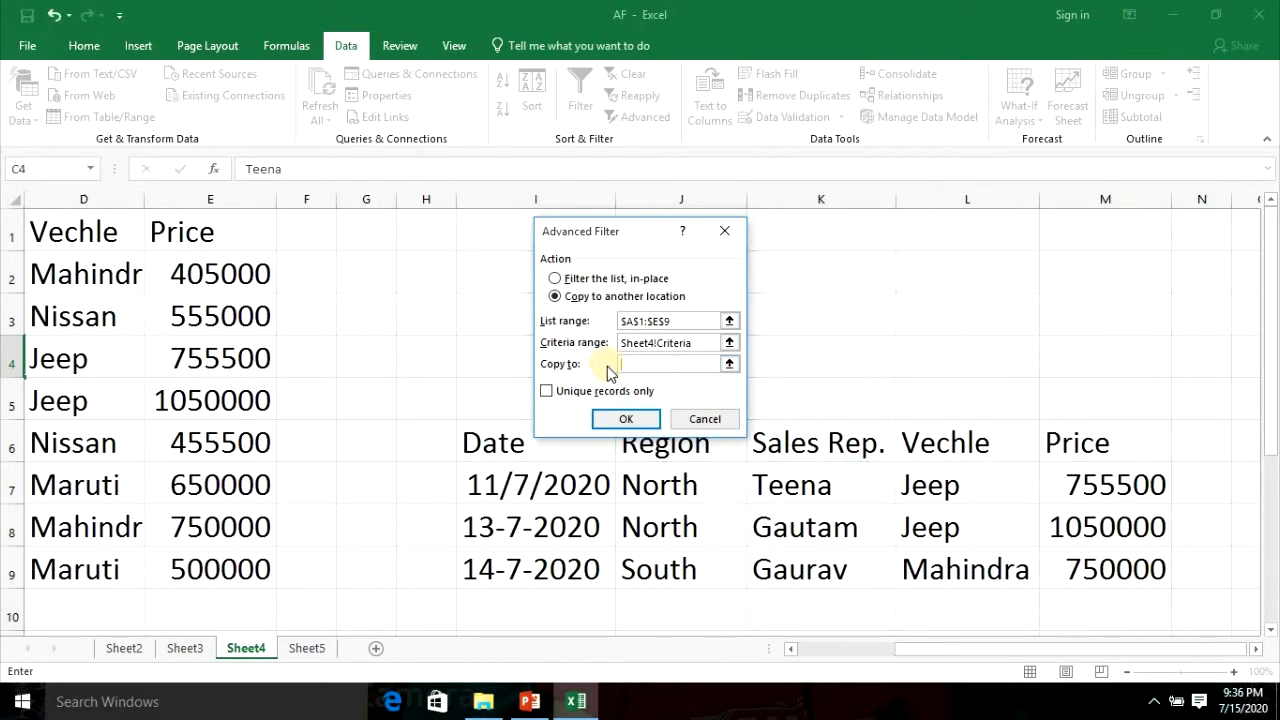
click(297, 652)
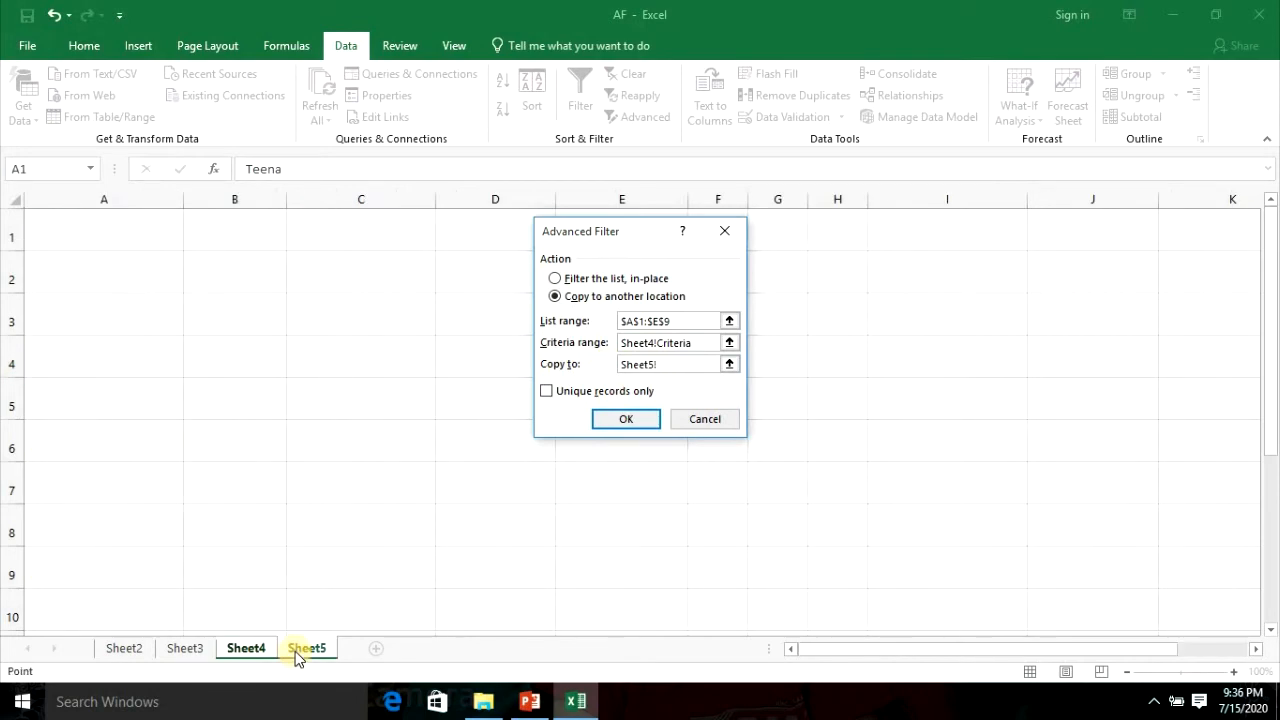
click(71, 237)
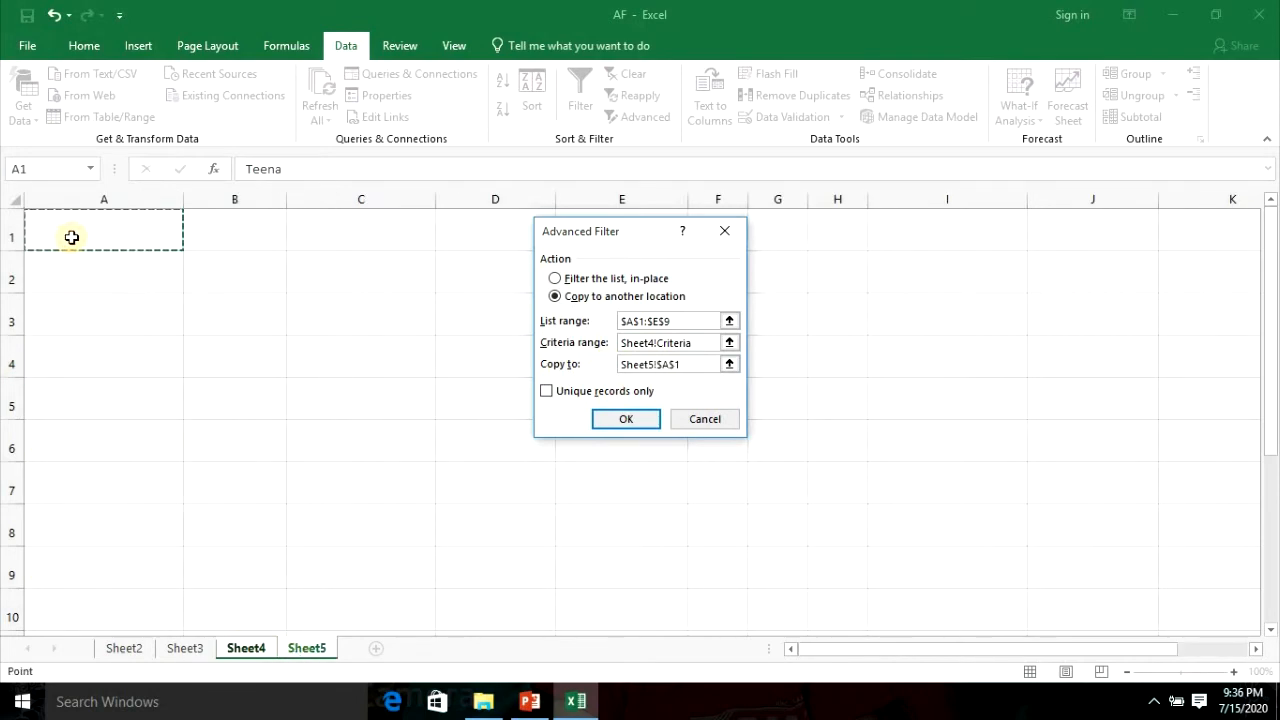
click(627, 420)
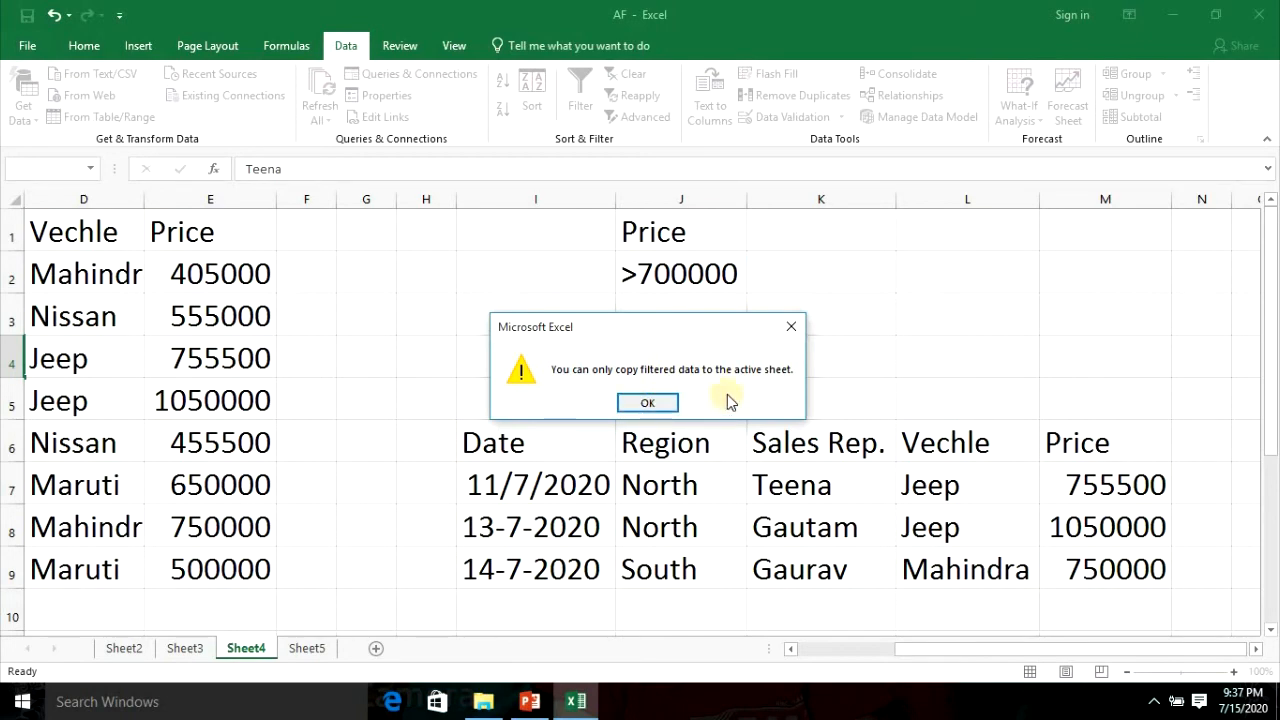
click(640, 405)
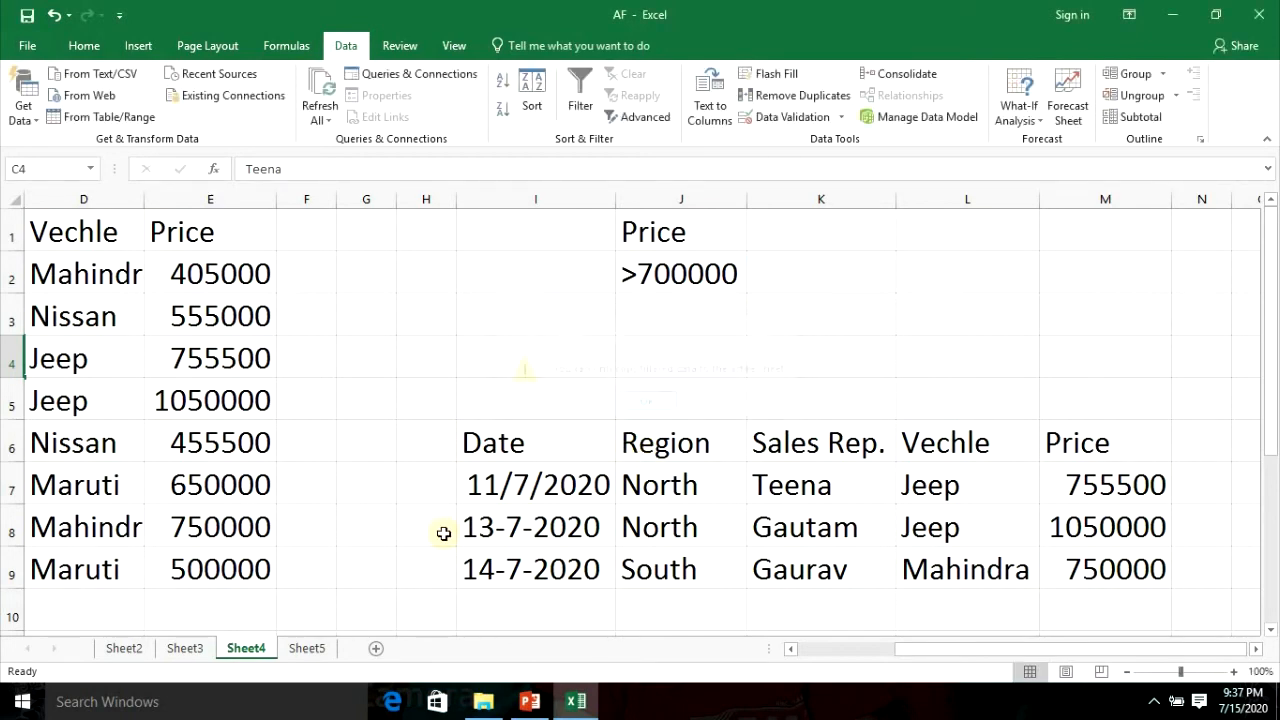
click(365, 409)
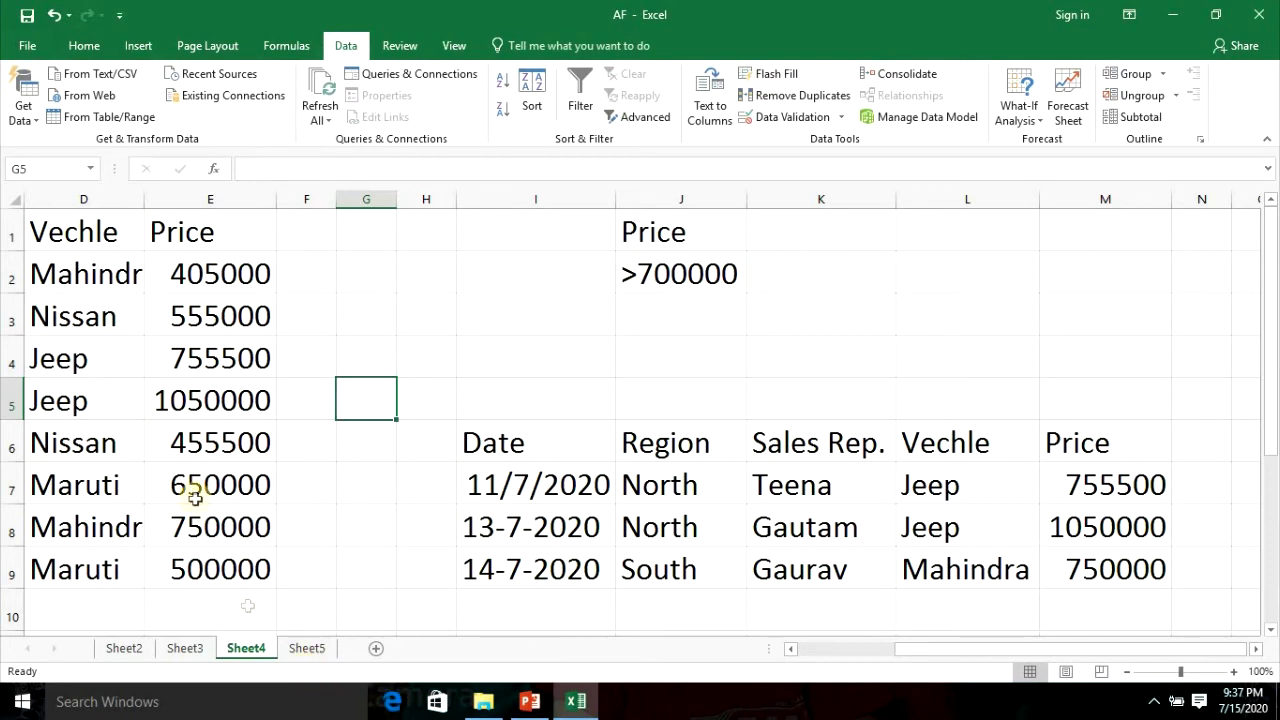
From cell A2 of Sheet5, start an Advanced Filter that copies to another location, with Sheet4 A1:E9 as its list range
click(322, 659)
click(410, 574)
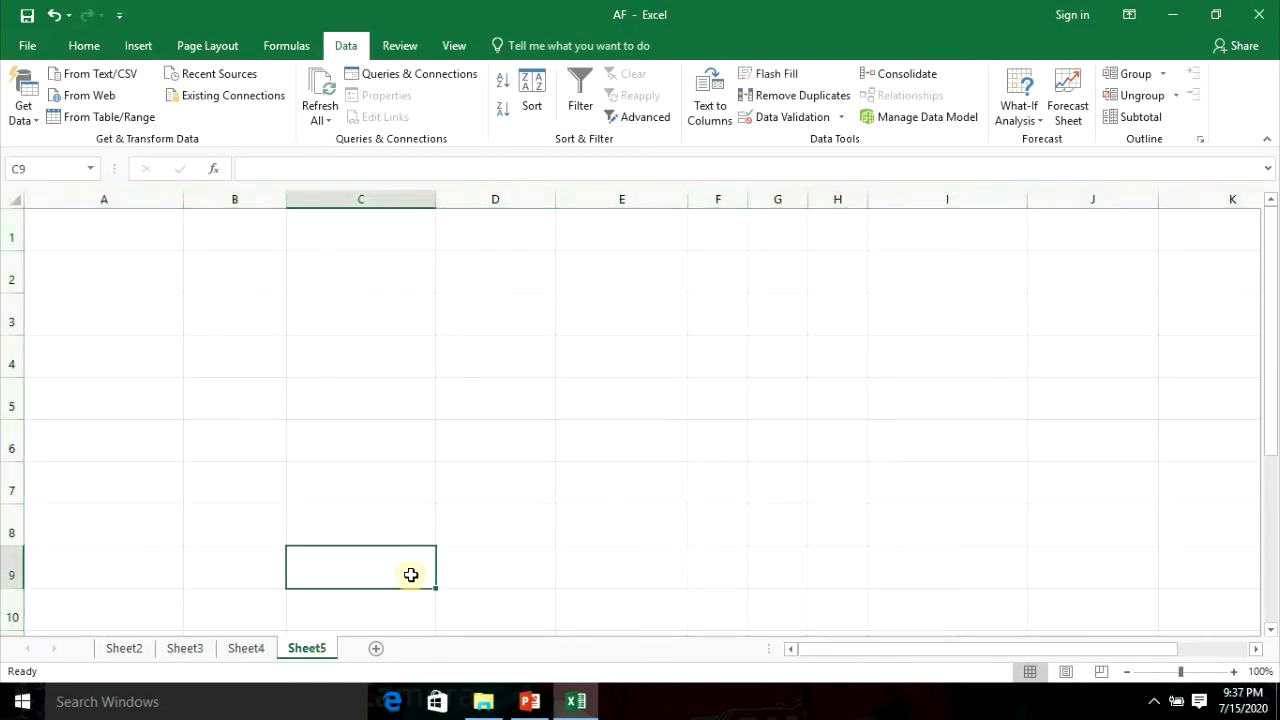
click(153, 280)
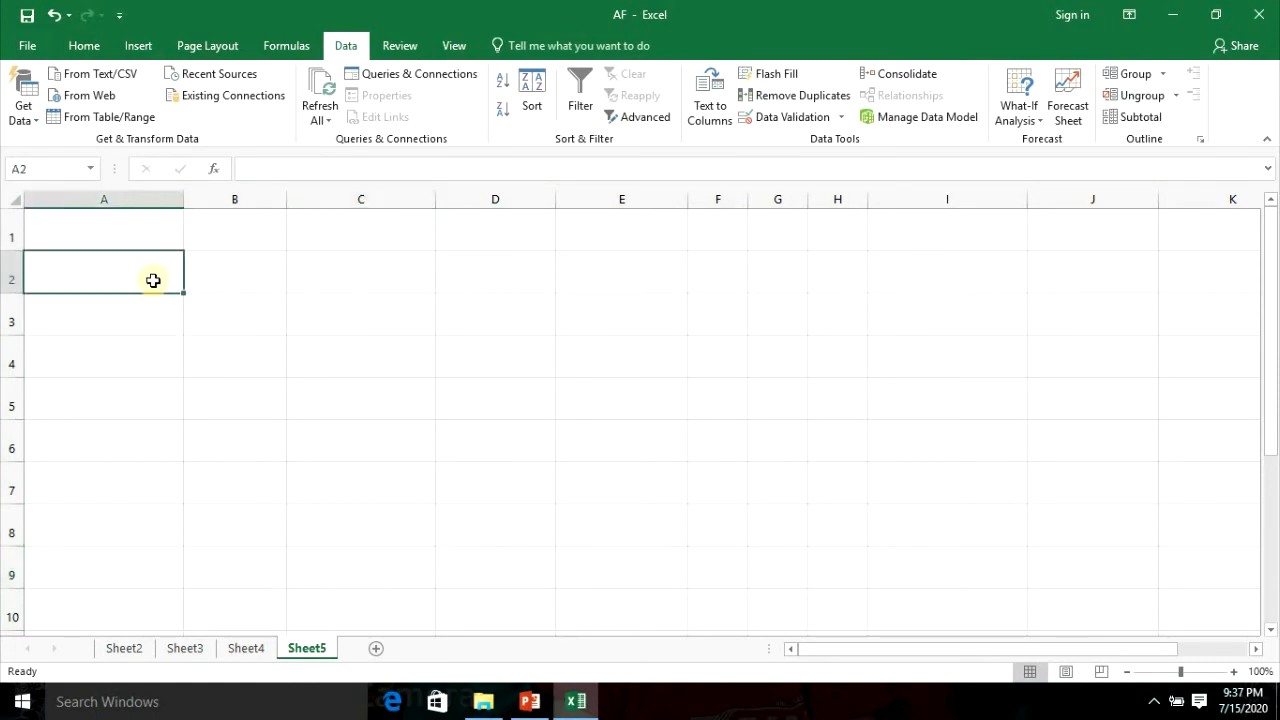
click(127, 233)
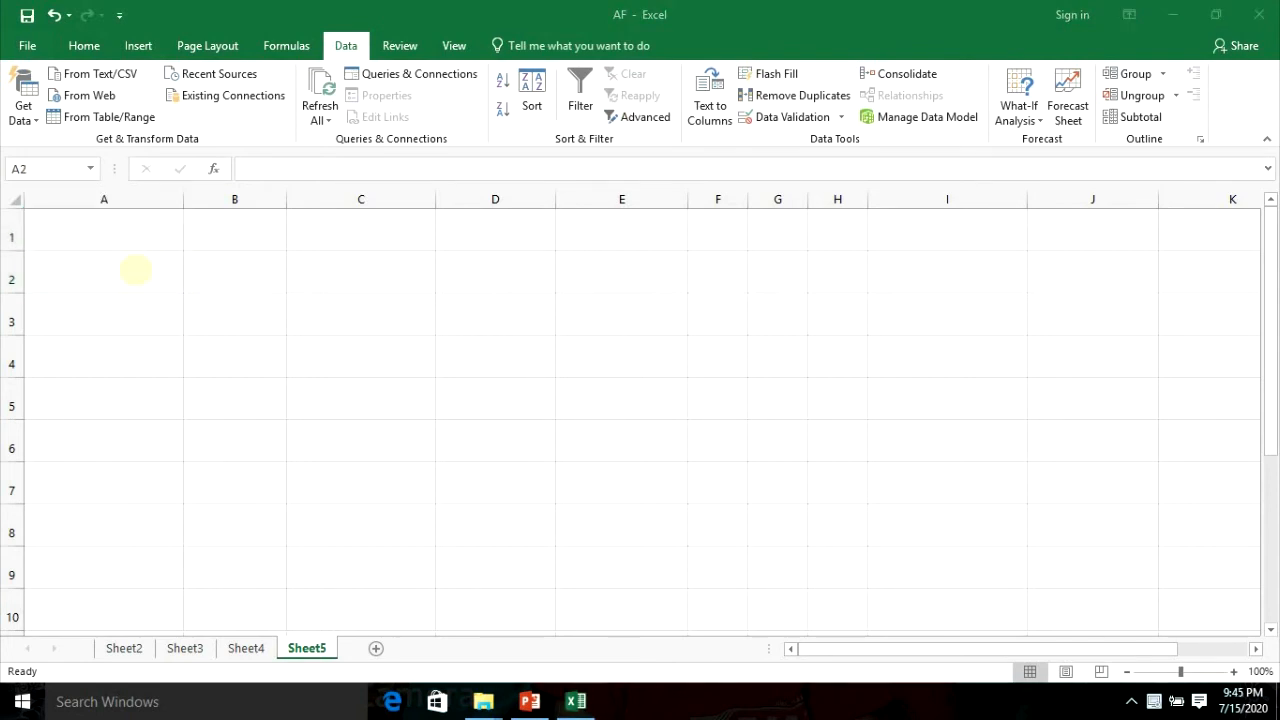
click(136, 270)
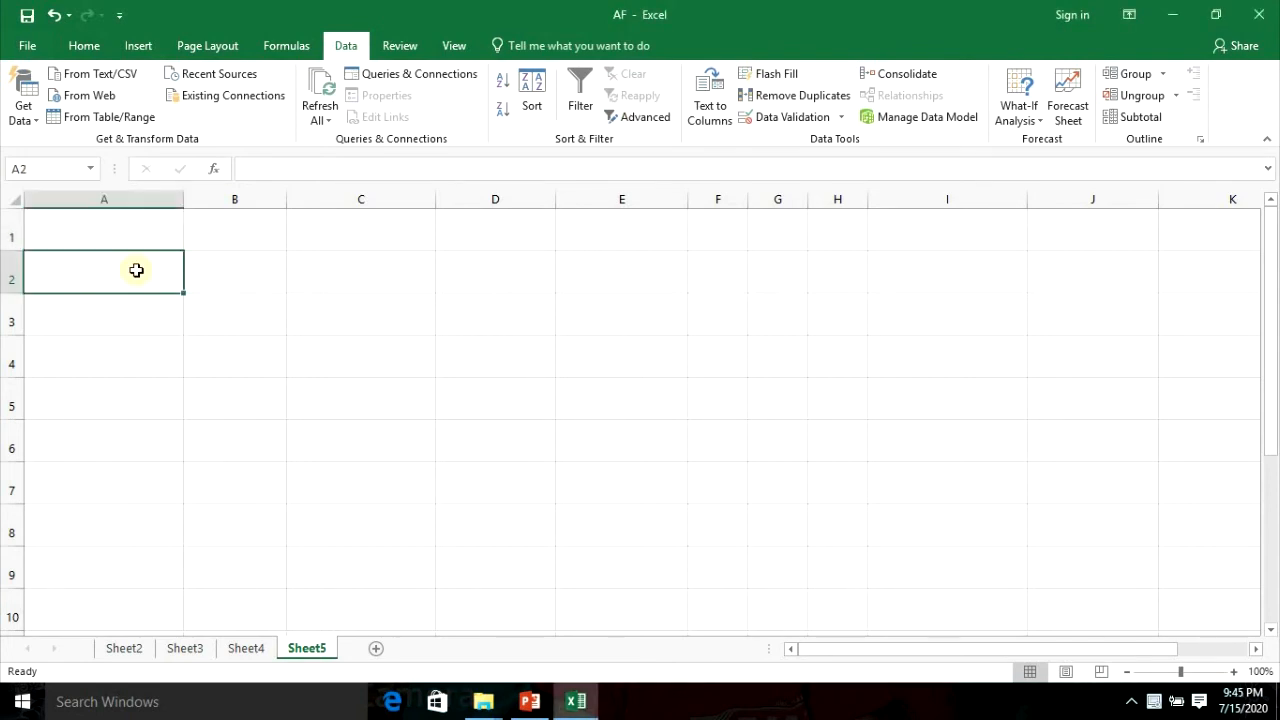
click(630, 120)
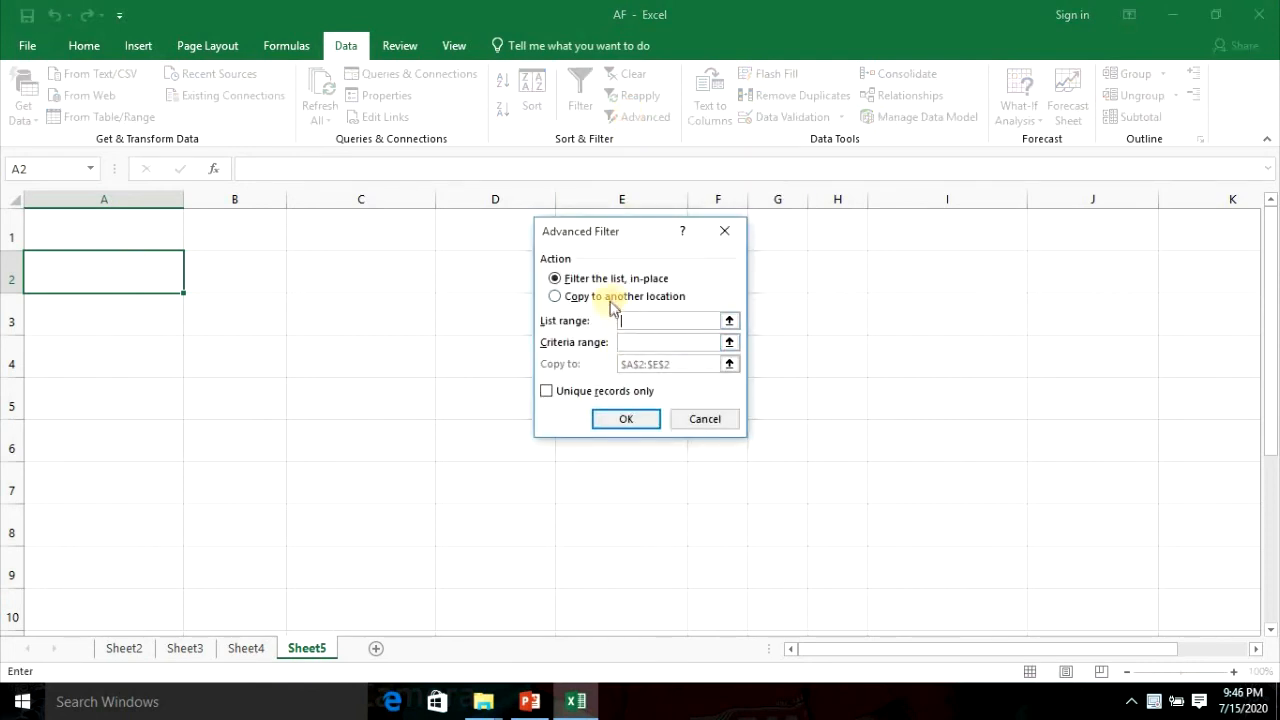
click(612, 298)
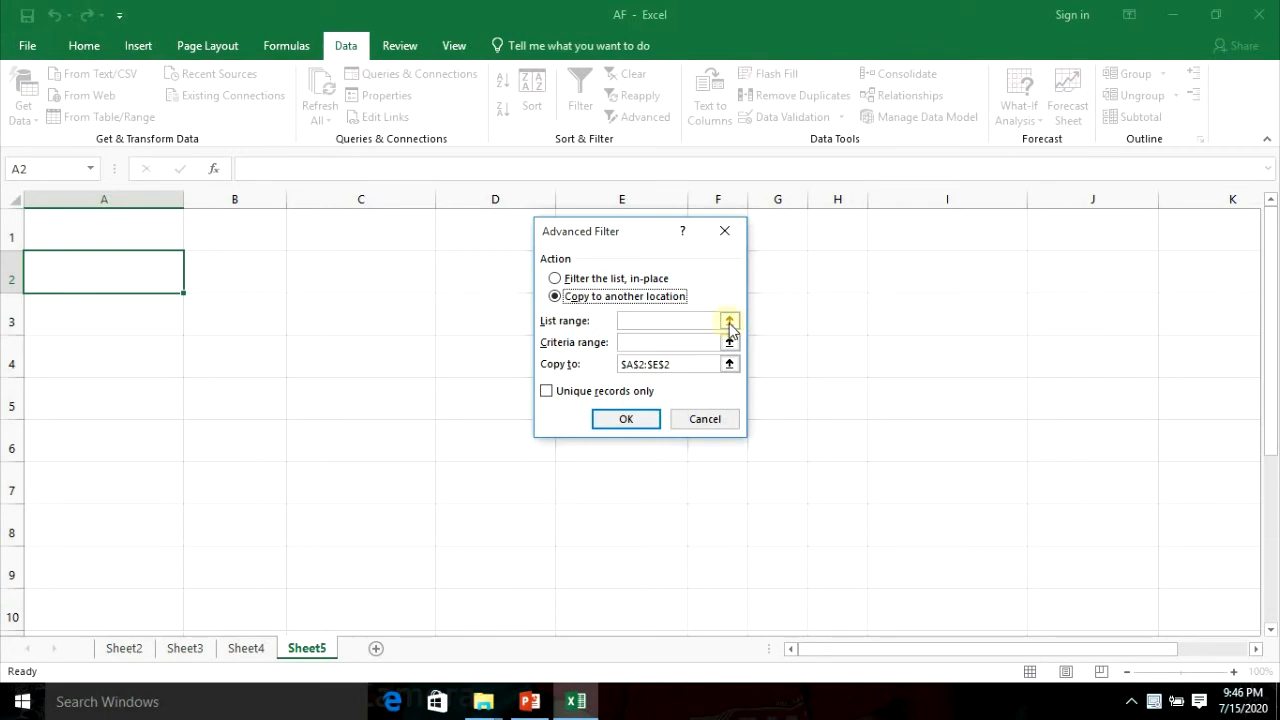
click(685, 321)
click(252, 652)
drag(67, 231, 624, 581)
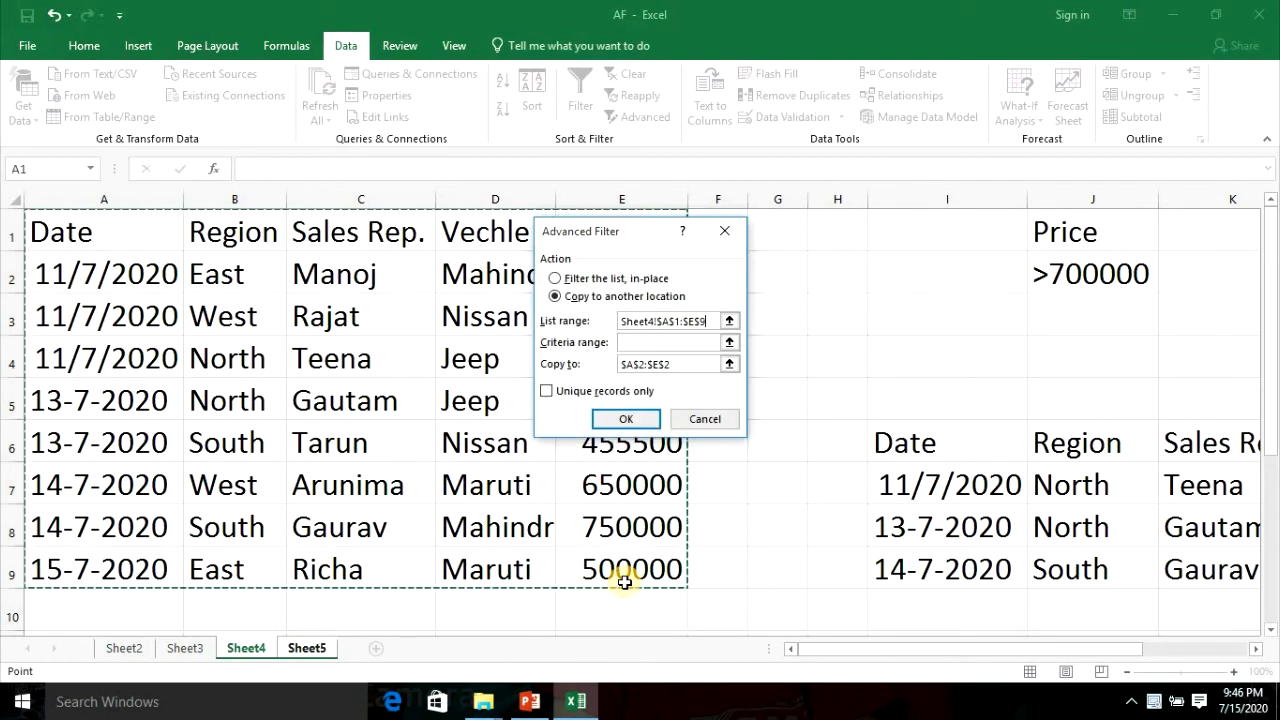
Set the criteria range to J1:J2 on Sheet4 and apply the filter with A2:E2 of Sheet5 as the destination
click(690, 341)
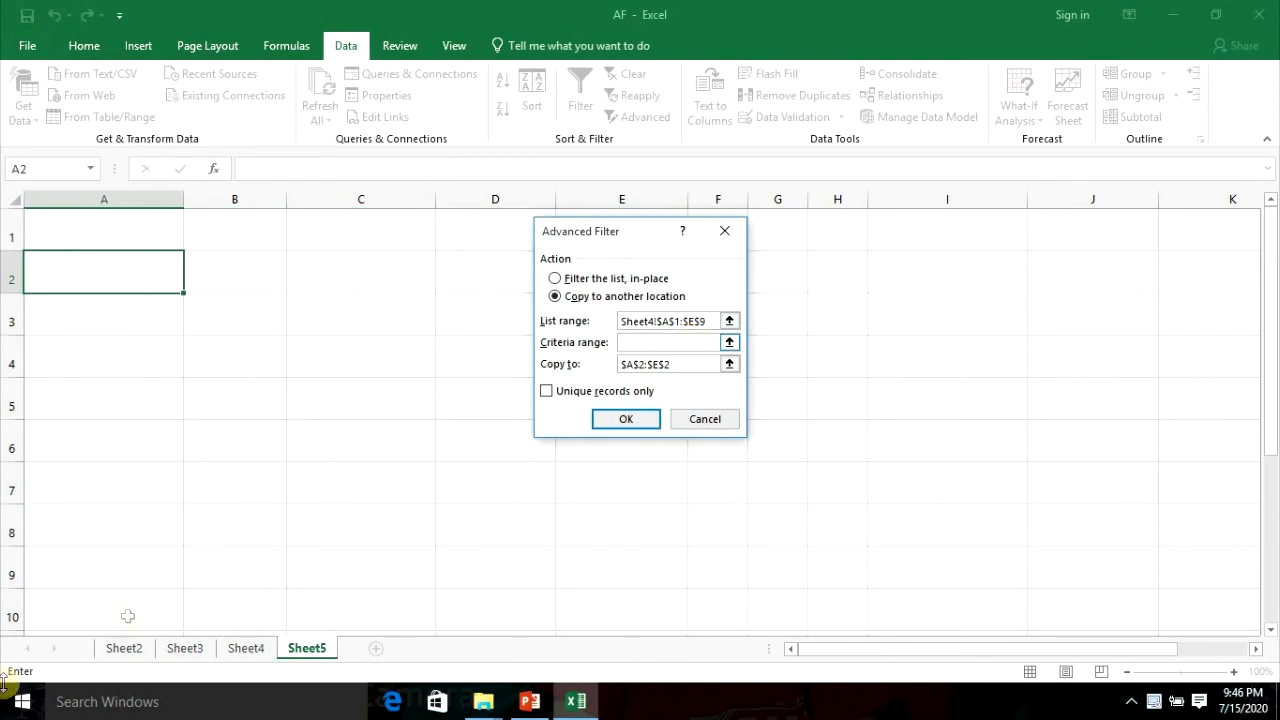
click(246, 651)
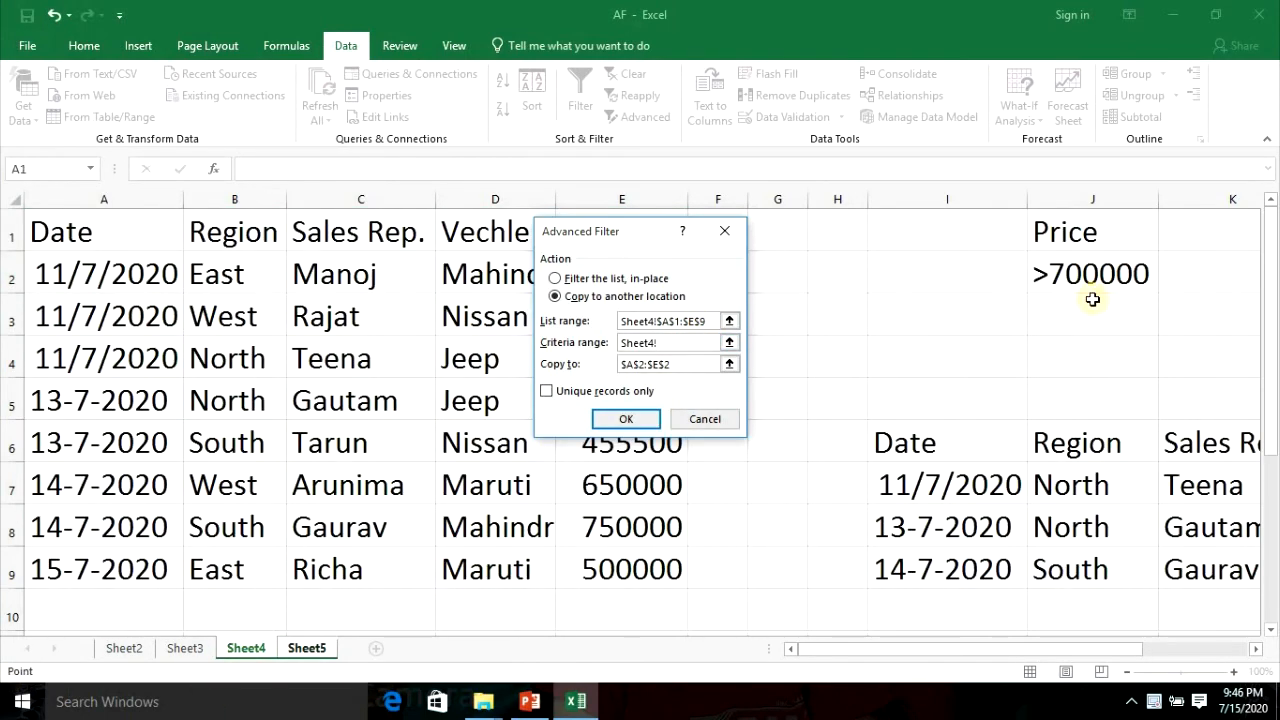
drag(1046, 229, 1063, 273)
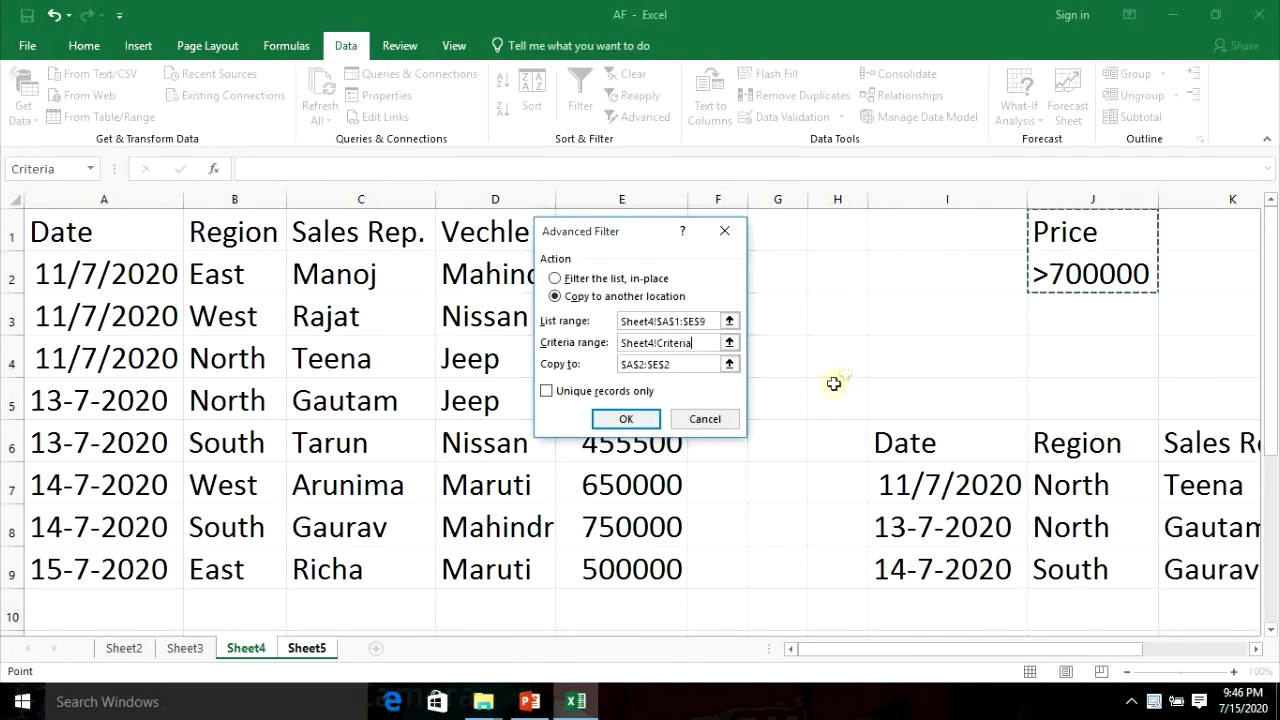
click(632, 418)
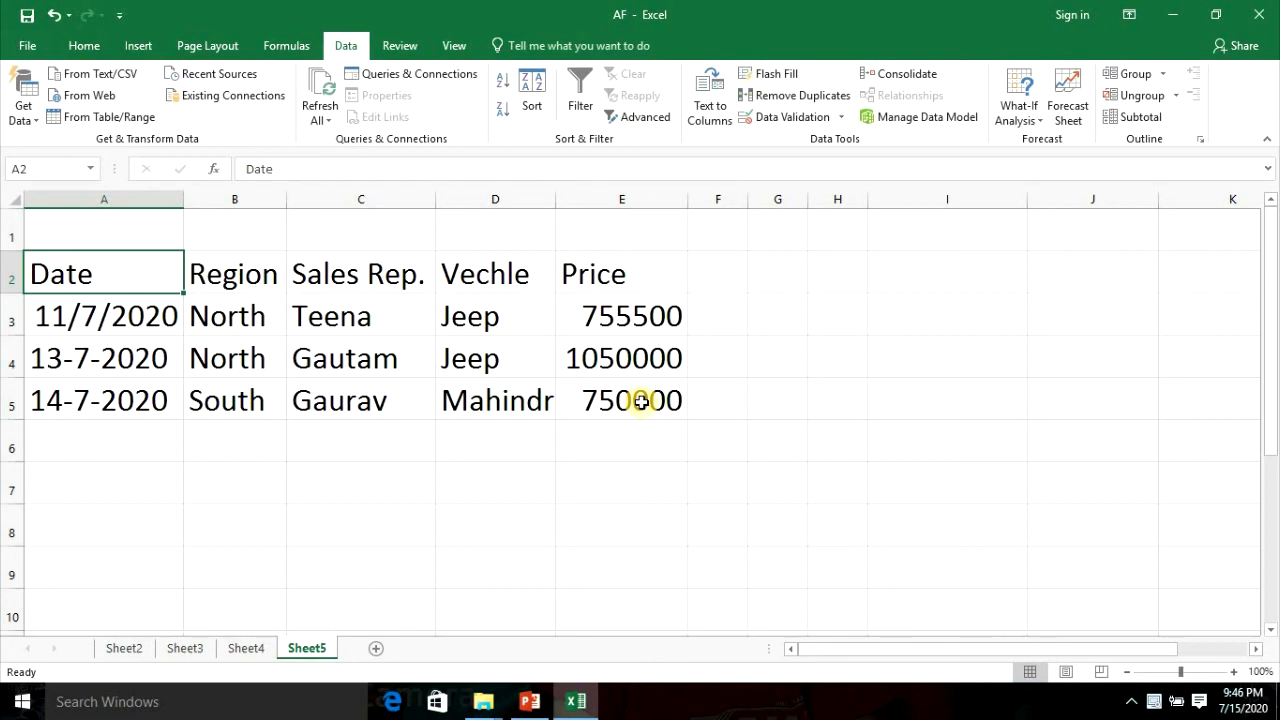
Review the filter examples on Sheet2, Sheet3 and Sheet4, ending on the extracted rows in Sheet5
click(128, 650)
click(180, 649)
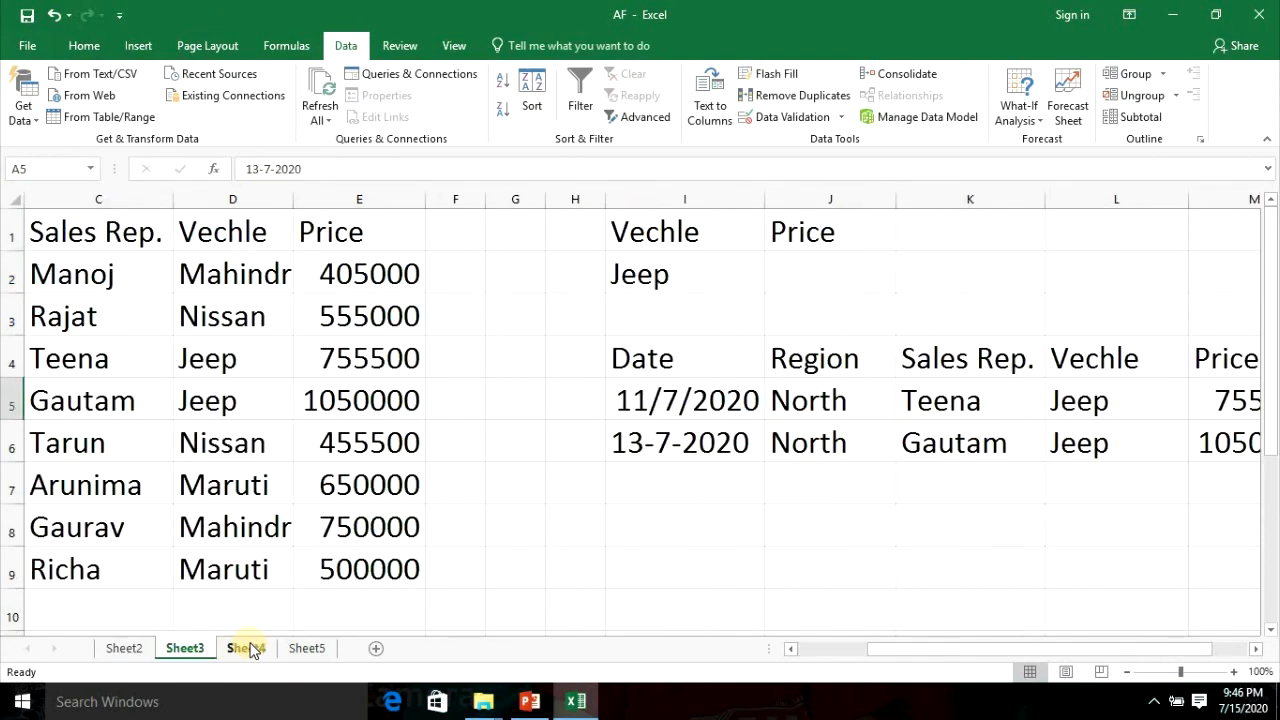
click(248, 649)
click(310, 649)
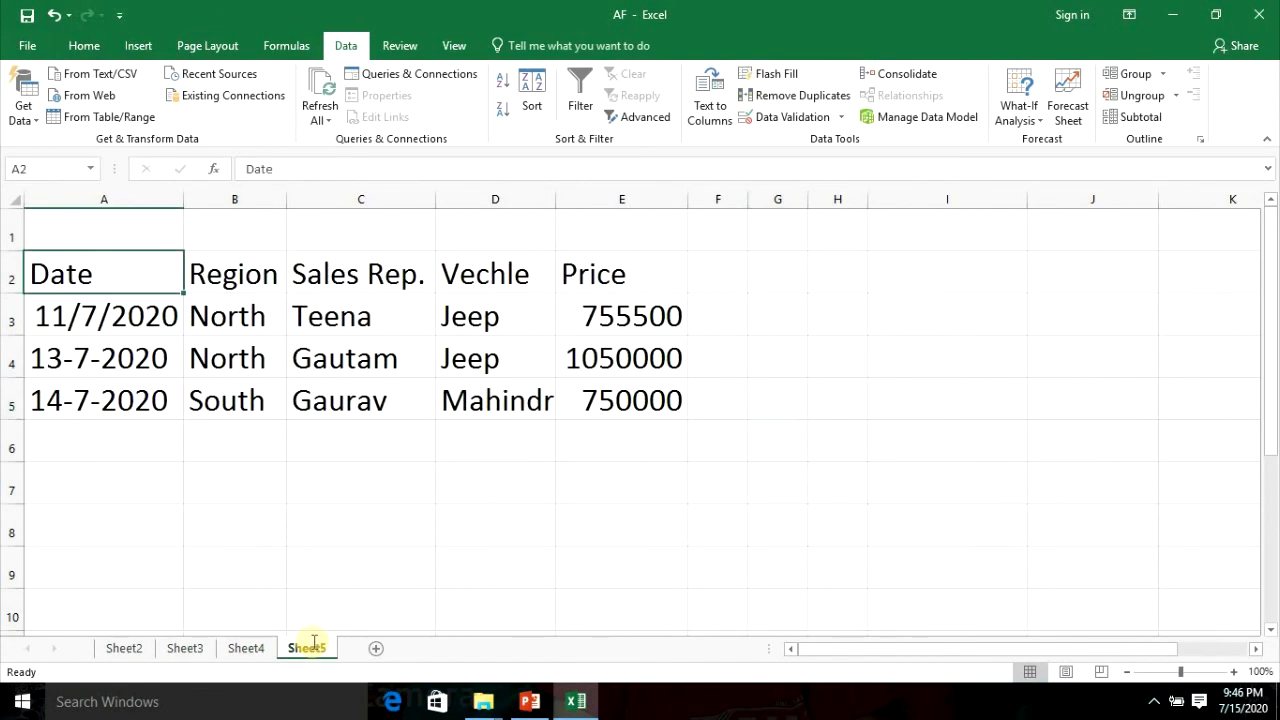